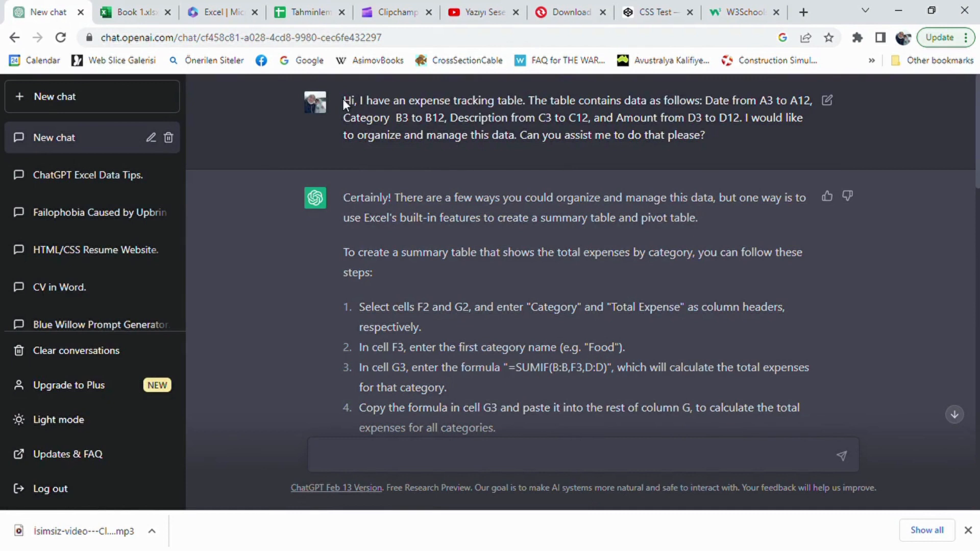
- Review the prompt at the start of the ChatGPT conversation that describes the expense tracking table's columns and ranges
{"action": "left_click_drag", "start_coordinate": [344, 102], "coordinate": [713, 148]}
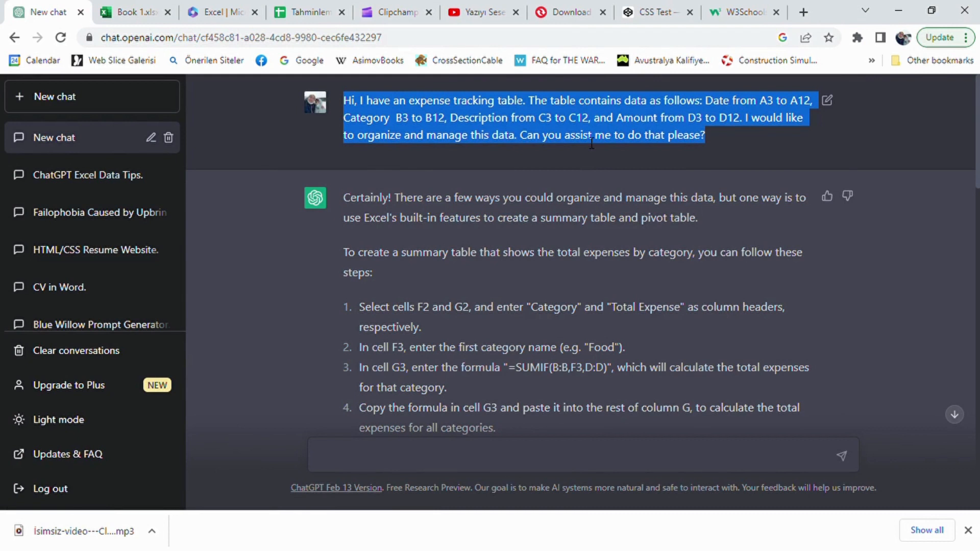
{"action": "left_click", "coordinate": [572, 169]}
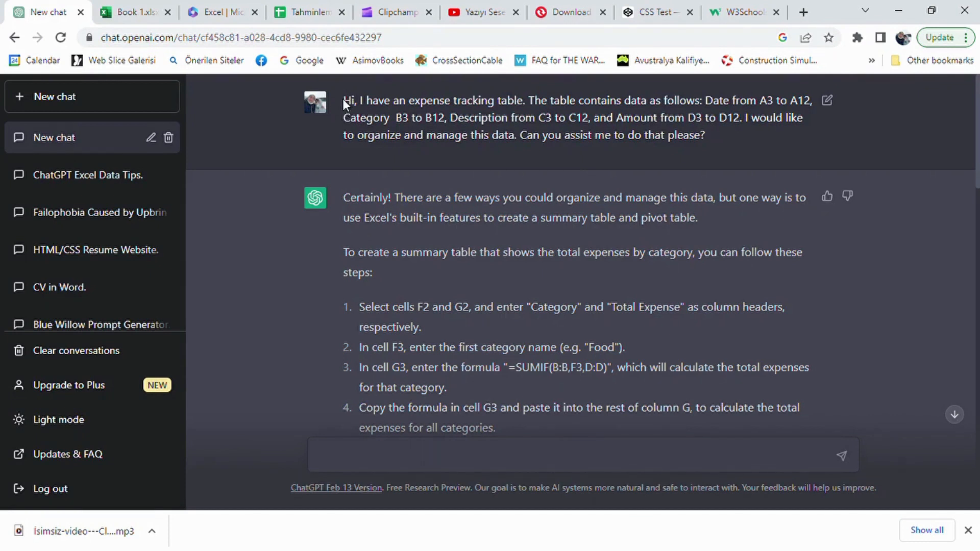
{"action": "left_click_drag", "start_coordinate": [344, 105], "coordinate": [715, 148]}
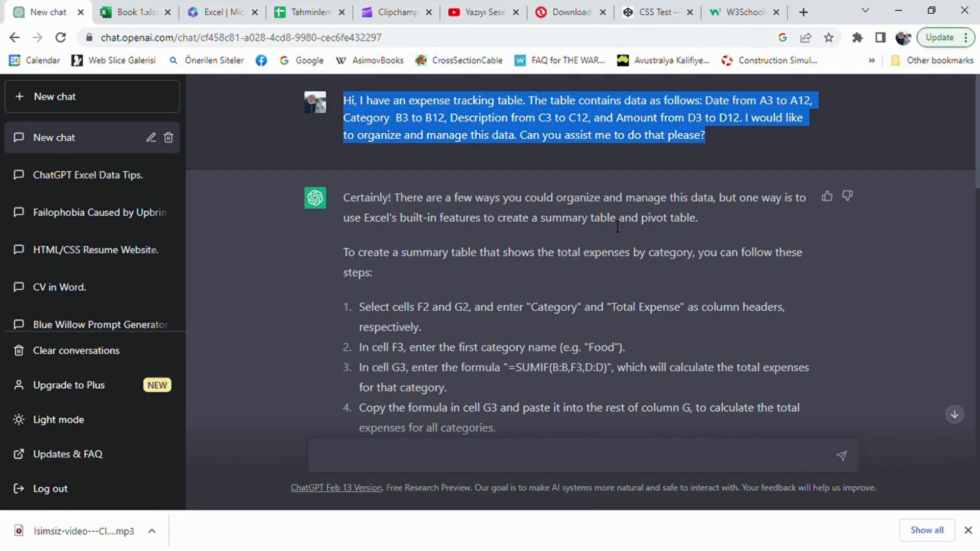
{"action": "left_click", "coordinate": [591, 145]}
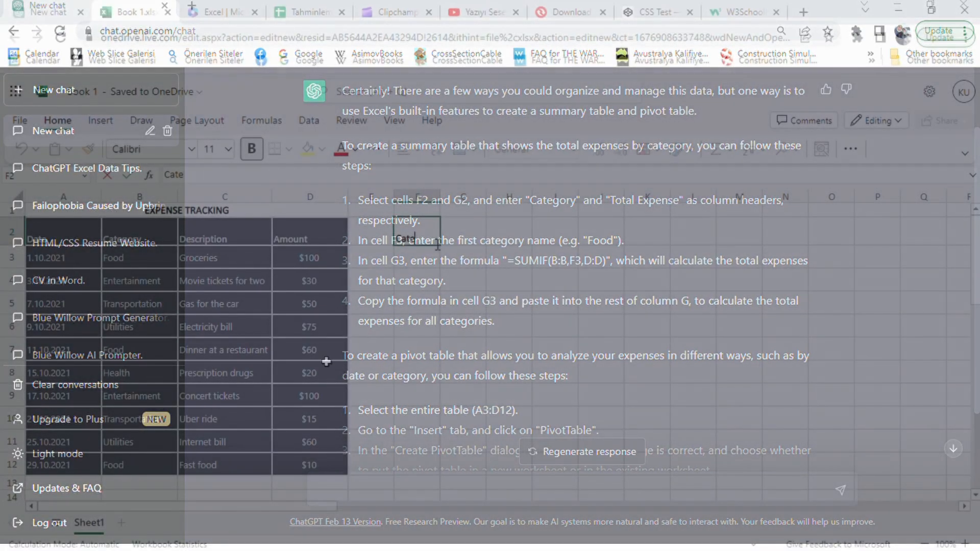
- Complete the header Category in F2 and enter the header Total Expense in G2
{"action": "type", "text": "ry"}
{"action": "key", "text": "Tab"}
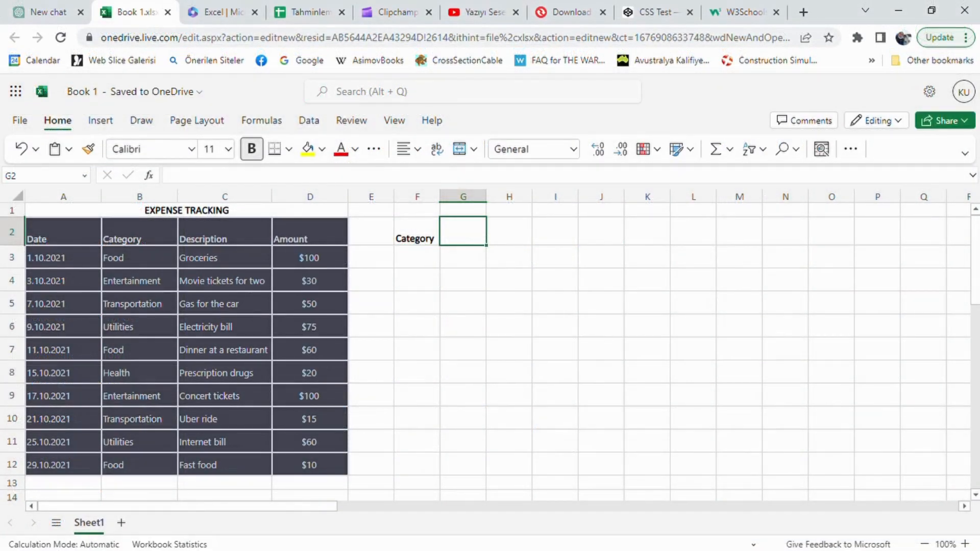
{"action": "type", "text": "Total "}
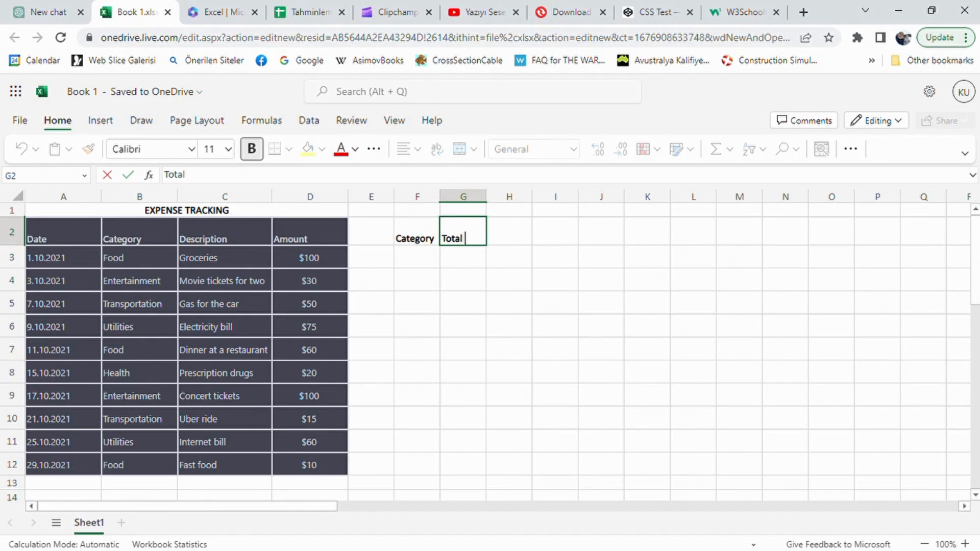
{"action": "type", "text": "Expense"}
{"action": "left_click", "coordinate": [488, 234]}
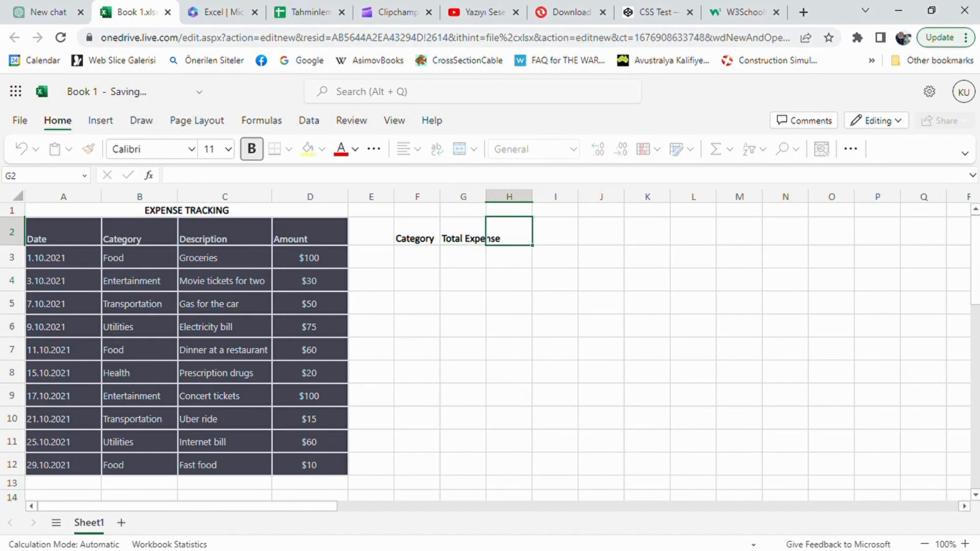
- Fit column G to its header text and widen column F of the summary table
{"action": "double_click", "coordinate": [487, 197]}
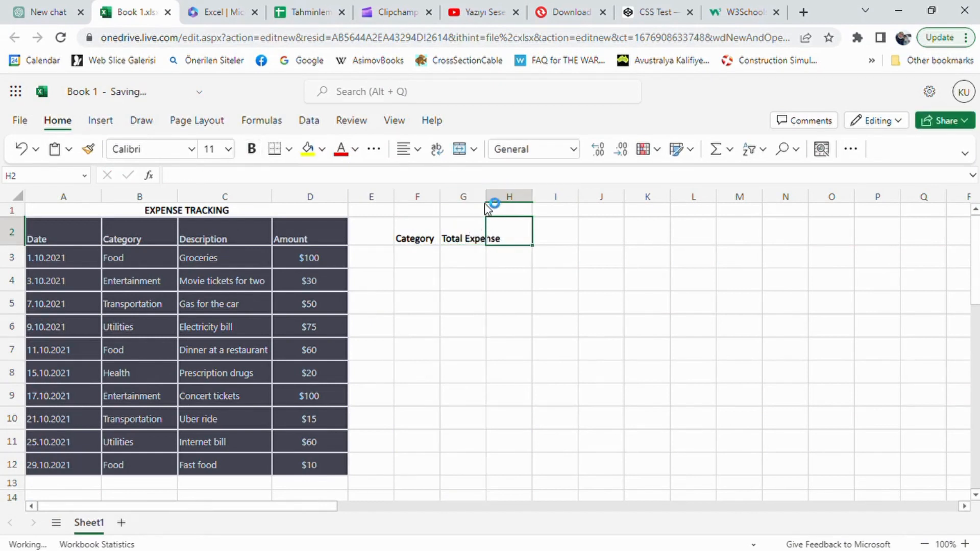
{"action": "left_click", "coordinate": [436, 238]}
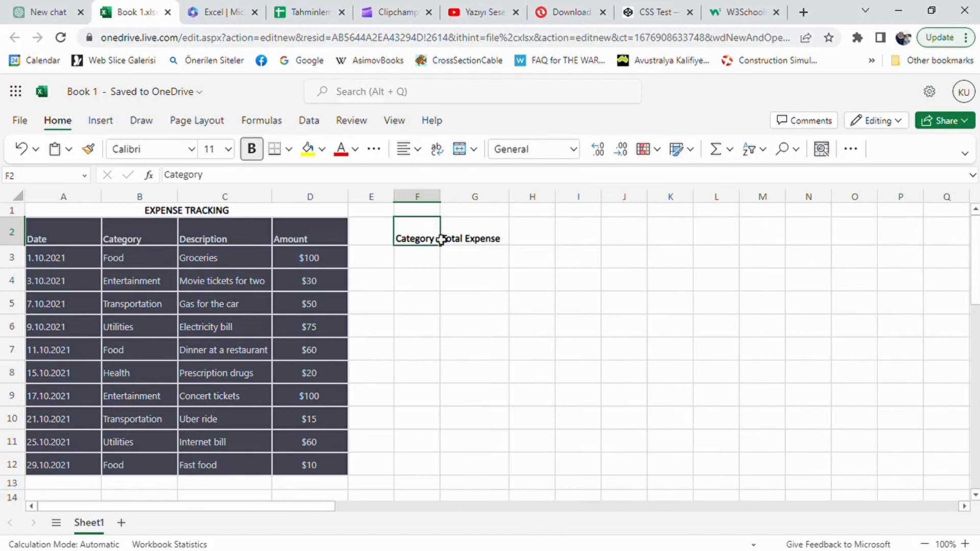
{"action": "left_click_drag", "start_coordinate": [441, 199], "coordinate": [461, 199]}
- Enter Food in F3 as the first category of the summary table
{"action": "left_click", "coordinate": [455, 260]}
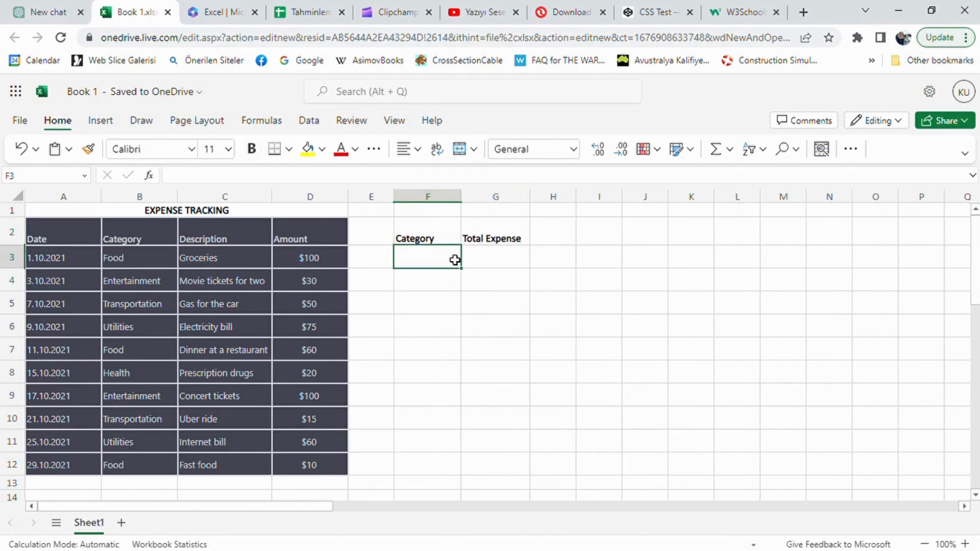
{"action": "type", "text": "Food"}
{"action": "key", "text": "Tab"}
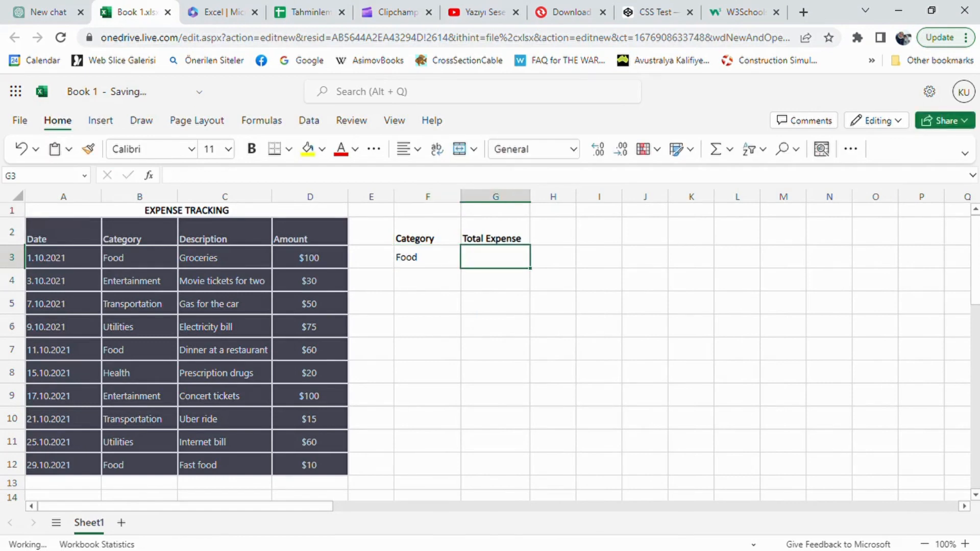
- Take the suggested formula from ChatGPT and enter =SUMIF(B:B,F3,D:D) in G3 of the Excel workbook
{"action": "left_click", "coordinate": [45, 6]}
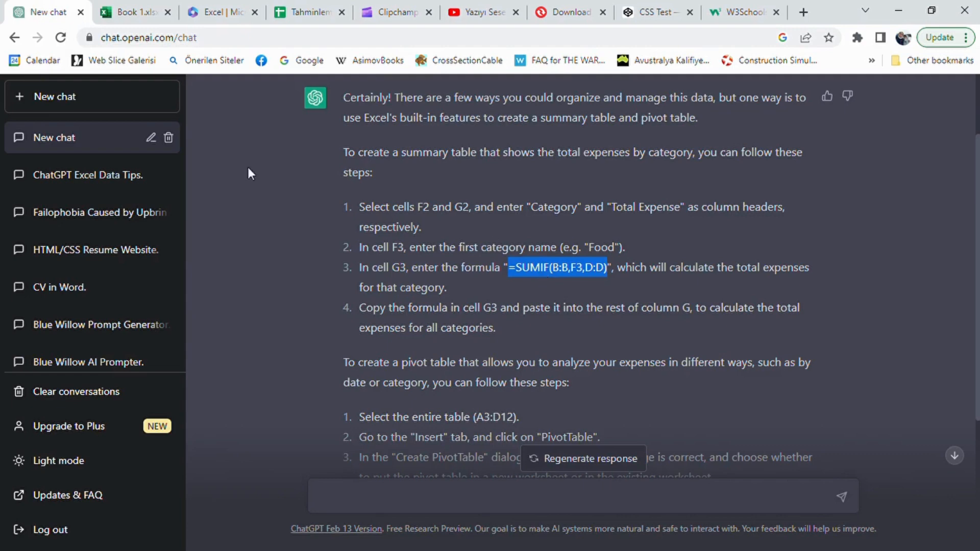
{"action": "left_click", "coordinate": [146, 6]}
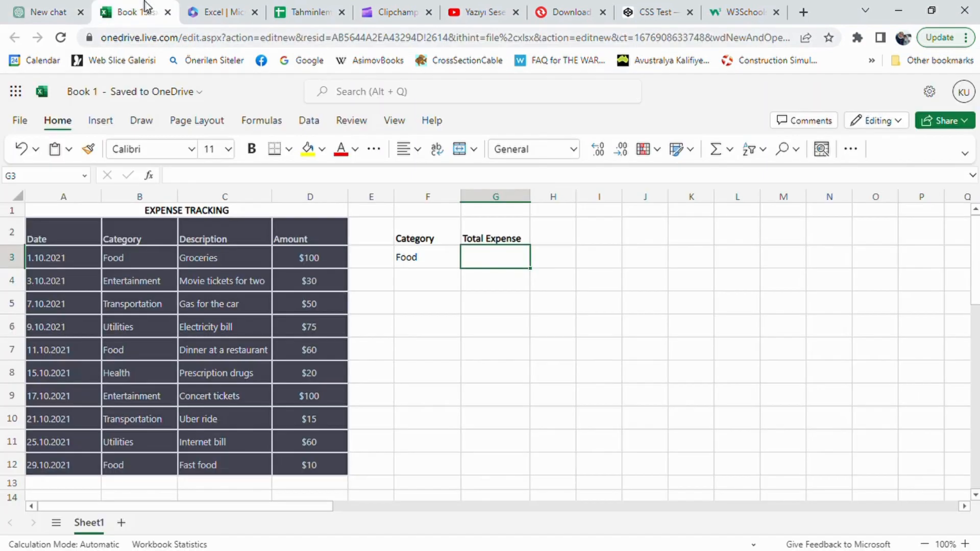
{"action": "double_click", "coordinate": [498, 265]}
{"action": "type", "text": "=SUMIF(B:B,F3,D:D)"}
{"action": "key", "text": "Return"}
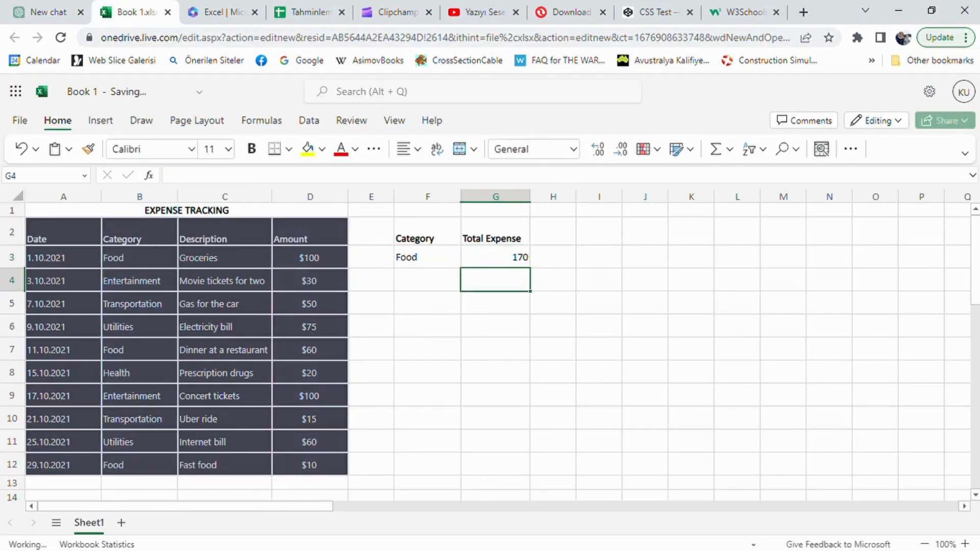
- Switch to ChatGPT and read the instruction for calculating the total expenses of all categories
{"action": "left_click", "coordinate": [58, 10]}
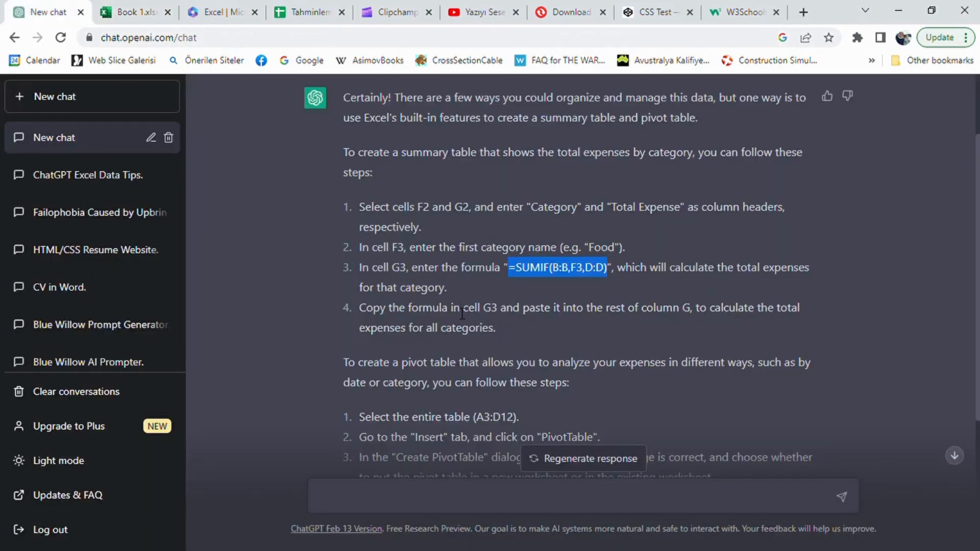
{"action": "left_click", "coordinate": [521, 320]}
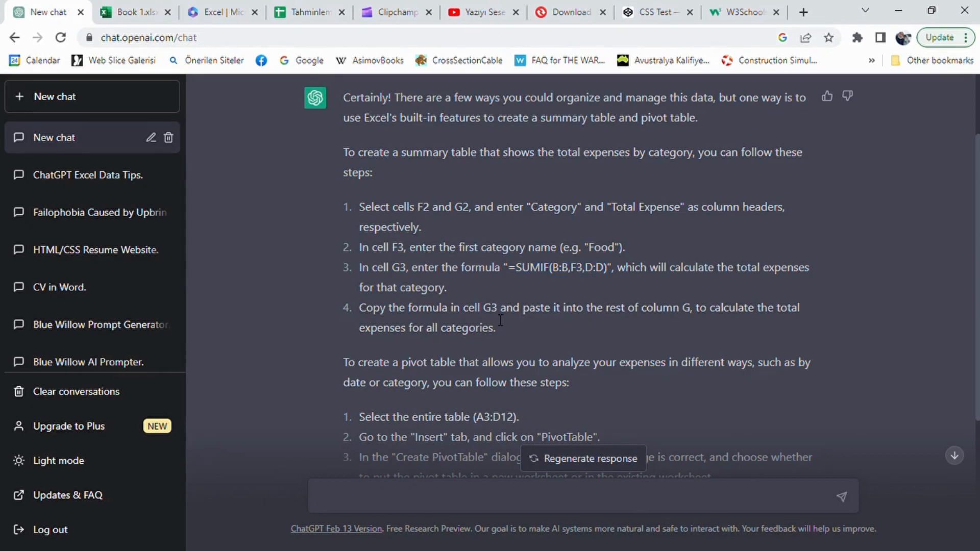
{"action": "scroll", "coordinate": [493, 334], "scroll_direction": "down", "scroll_amount": 1}
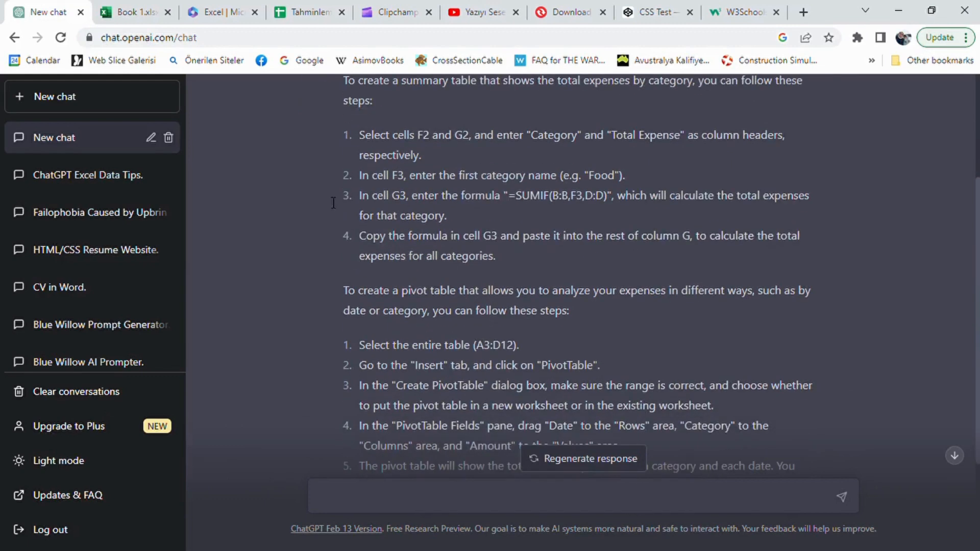
- Return to the Excel workbook and list Entertainment, Utilities, Health and Transportation in F4 to F7
{"action": "left_click", "coordinate": [143, 10]}
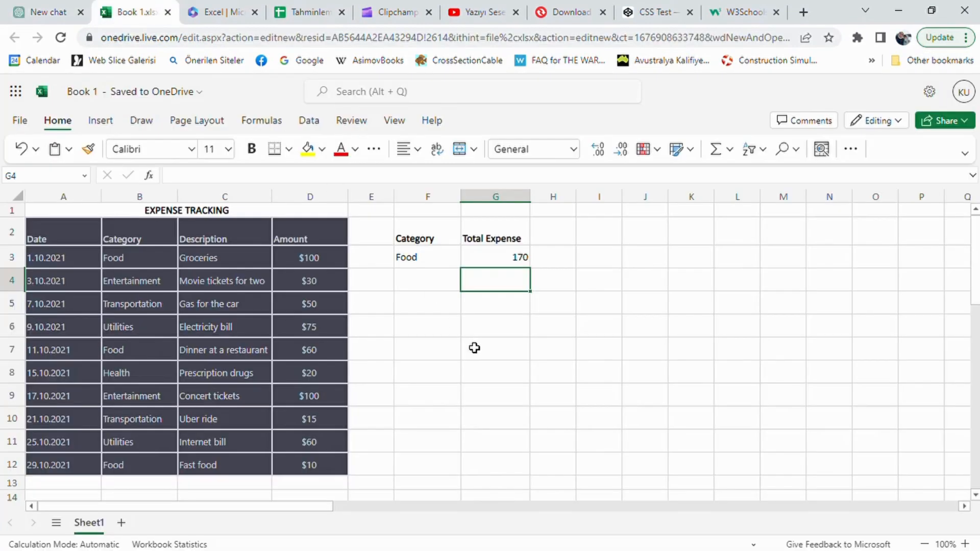
{"action": "left_click", "coordinate": [451, 281]}
{"action": "type", "text": "E"}
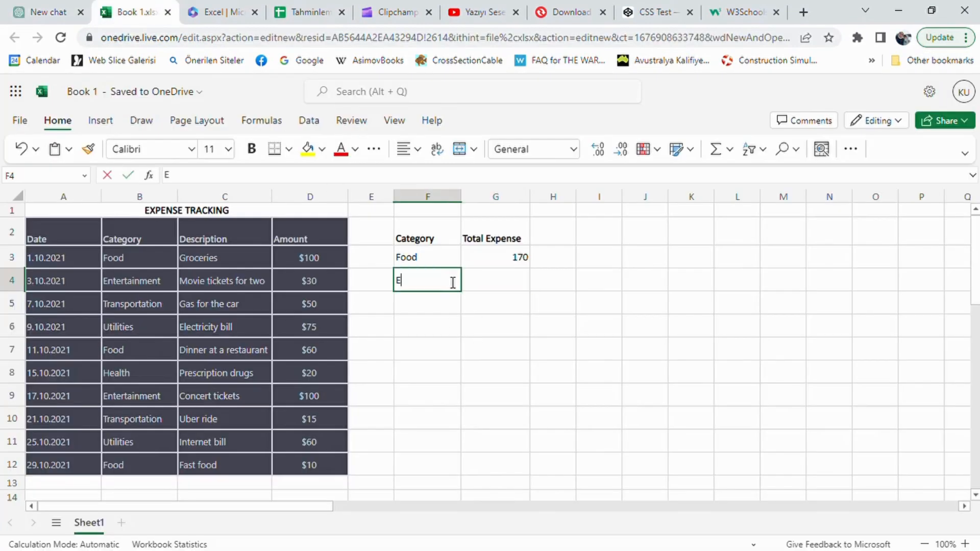
{"action": "type", "text": "ntertain"}
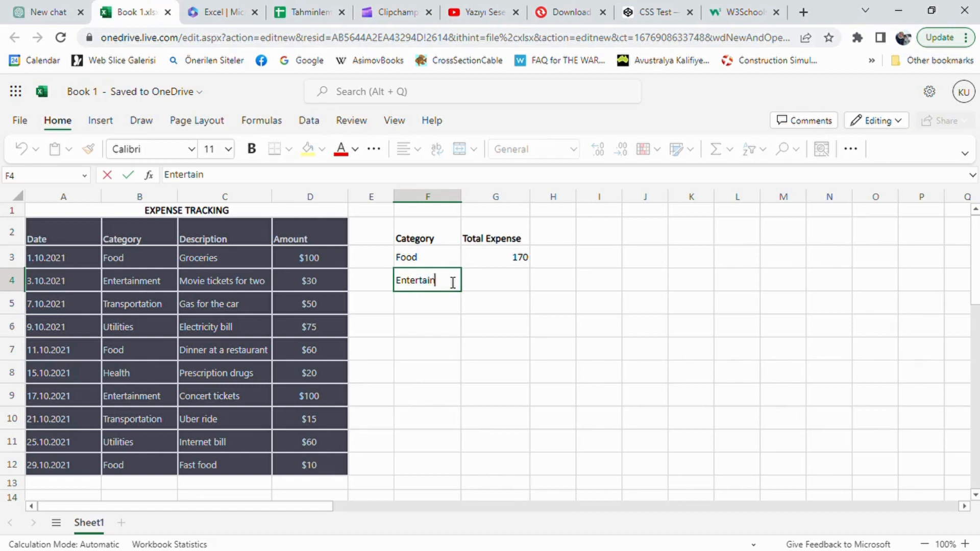
{"action": "type", "text": "ment"}
{"action": "key", "text": "Return"}
{"action": "type", "text": "U"}
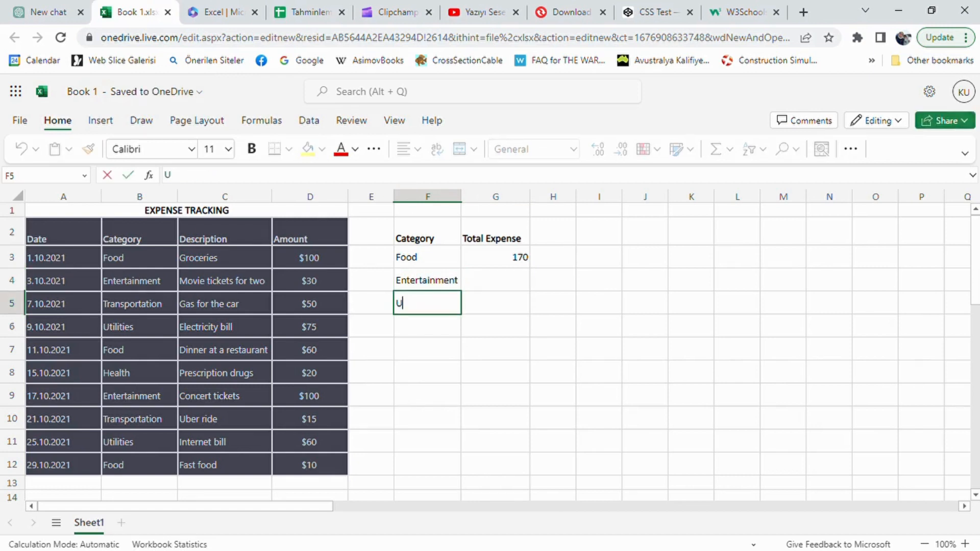
{"action": "type", "text": "tilities"}
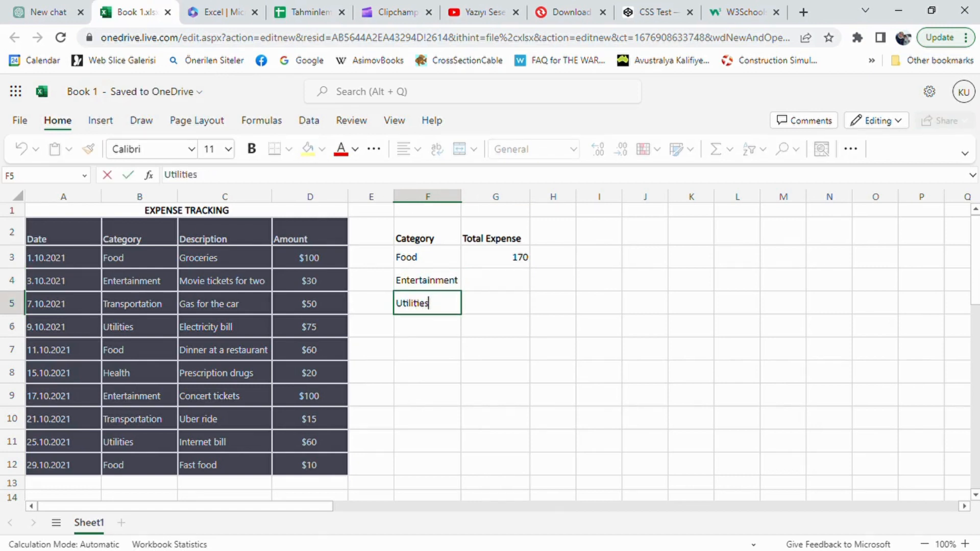
{"action": "key", "text": "Return"}
{"action": "type", "text": "Health"}
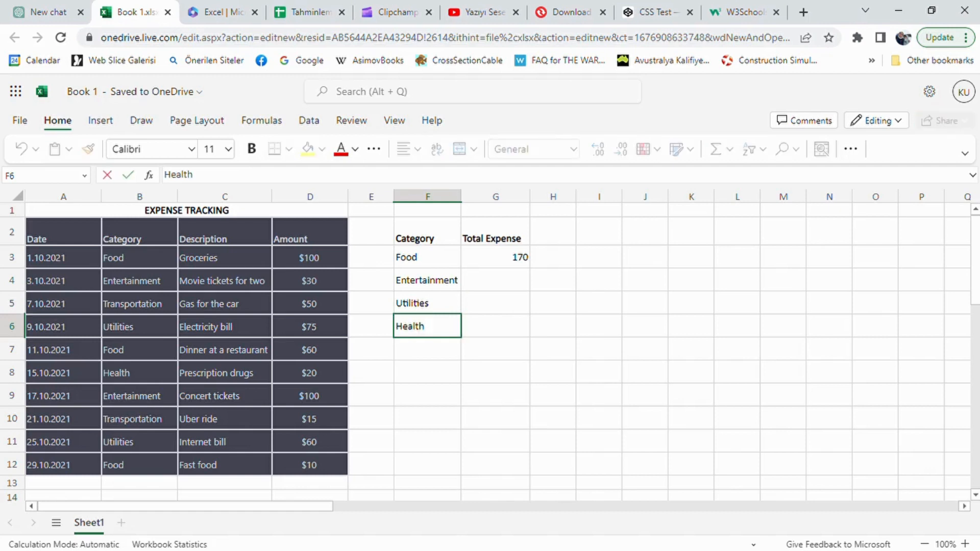
{"action": "key", "text": "Return"}
{"action": "type", "text": "Tran"}
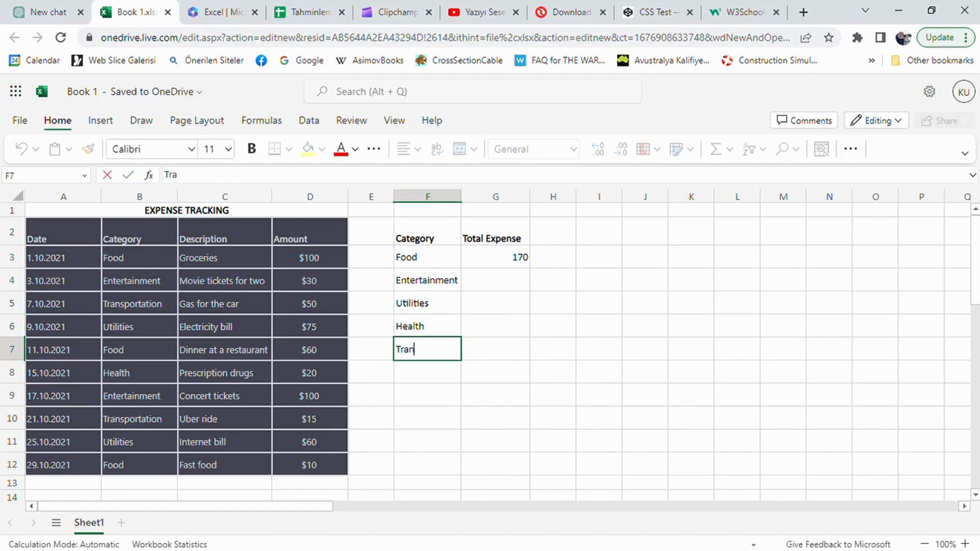
{"action": "type", "text": "sportation"}
{"action": "key", "text": "Tab"}
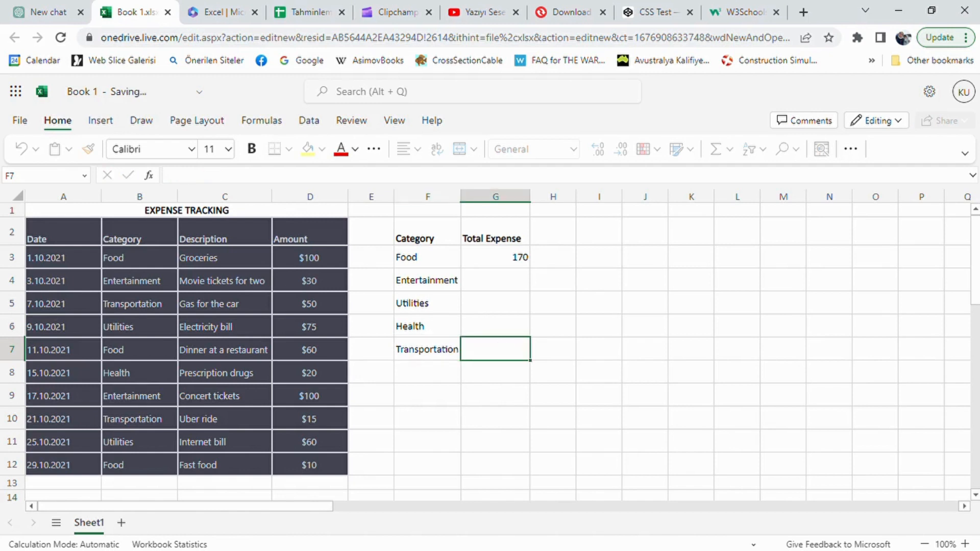
- Fill the G3 formula down to G7 and check the copied formula for each category
{"action": "left_click", "coordinate": [504, 259]}
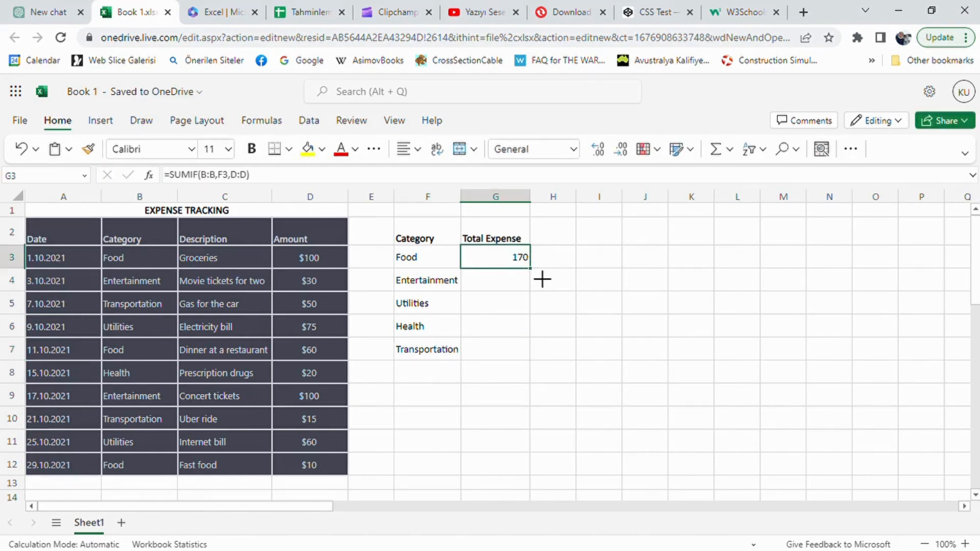
{"action": "left_click_drag", "start_coordinate": [532, 269], "coordinate": [521, 355]}
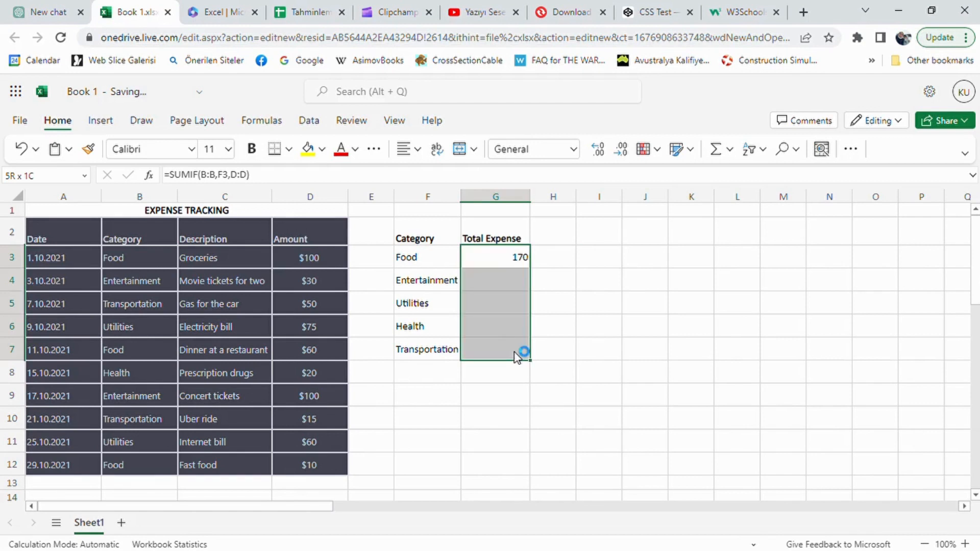
{"action": "left_click", "coordinate": [502, 283]}
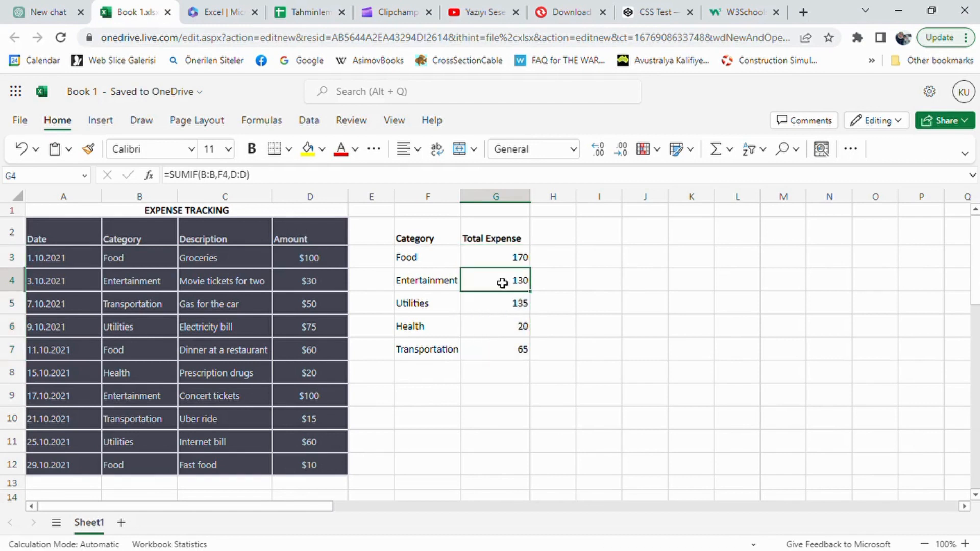
{"action": "left_click", "coordinate": [512, 312]}
{"action": "left_click", "coordinate": [519, 332]}
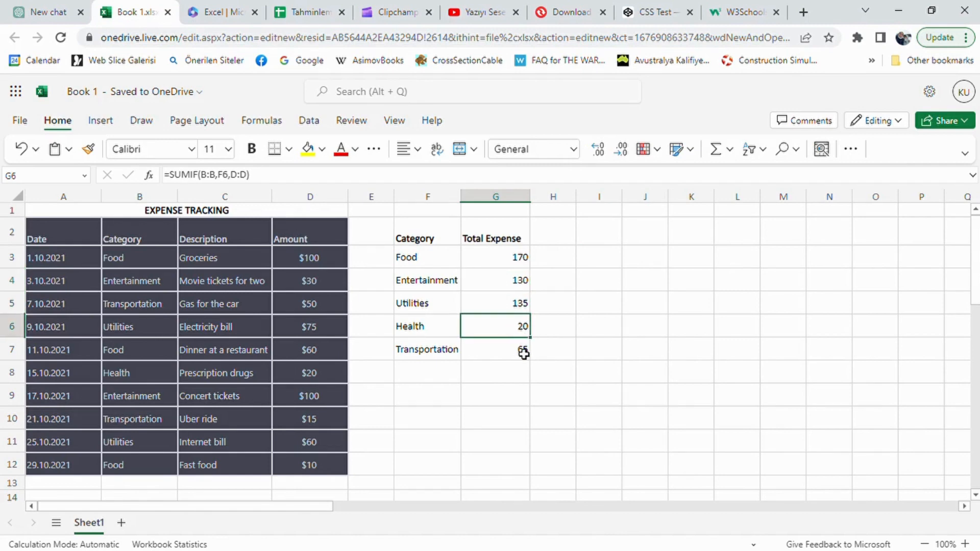
{"action": "left_click", "coordinate": [520, 355]}
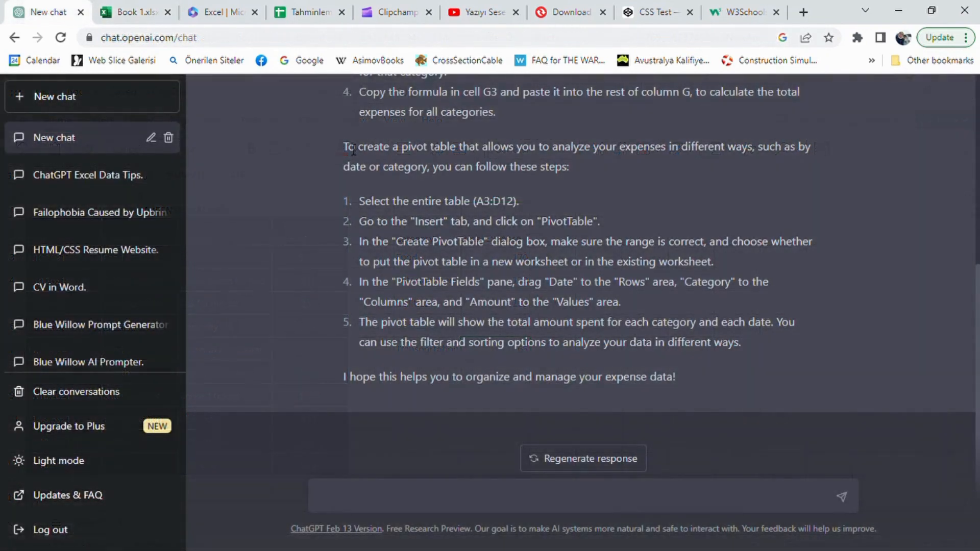
- Read ChatGPT's pivot table instructions, and select the expense data A3:D12 in the Excel workbook
{"action": "left_click_drag", "start_coordinate": [352, 151], "coordinate": [567, 169]}
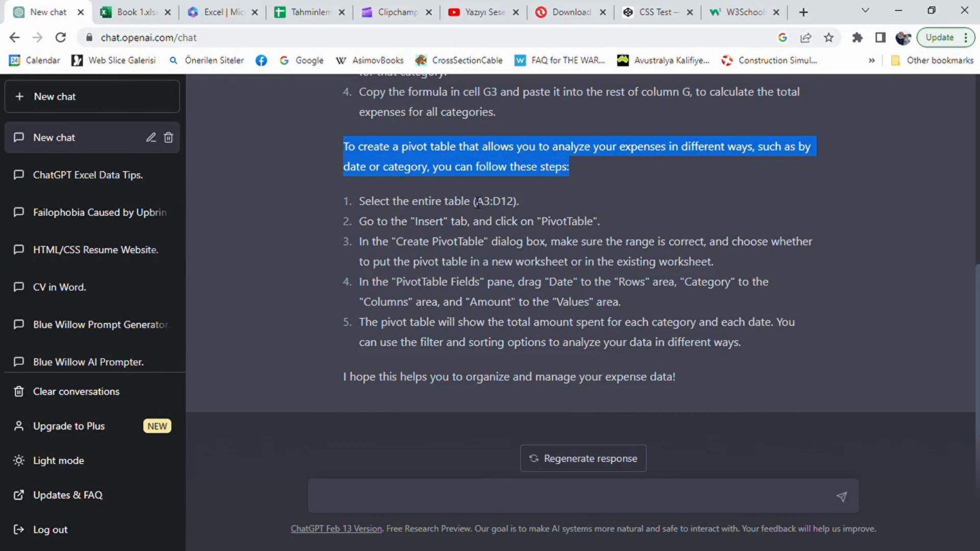
{"action": "left_click", "coordinate": [481, 207]}
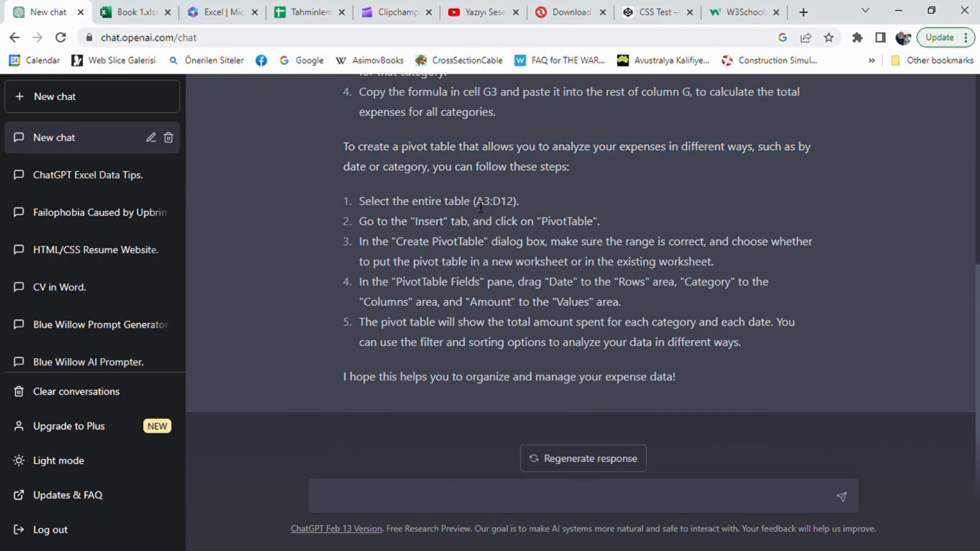
{"action": "left_click", "coordinate": [130, 11]}
{"action": "left_click", "coordinate": [92, 259]}
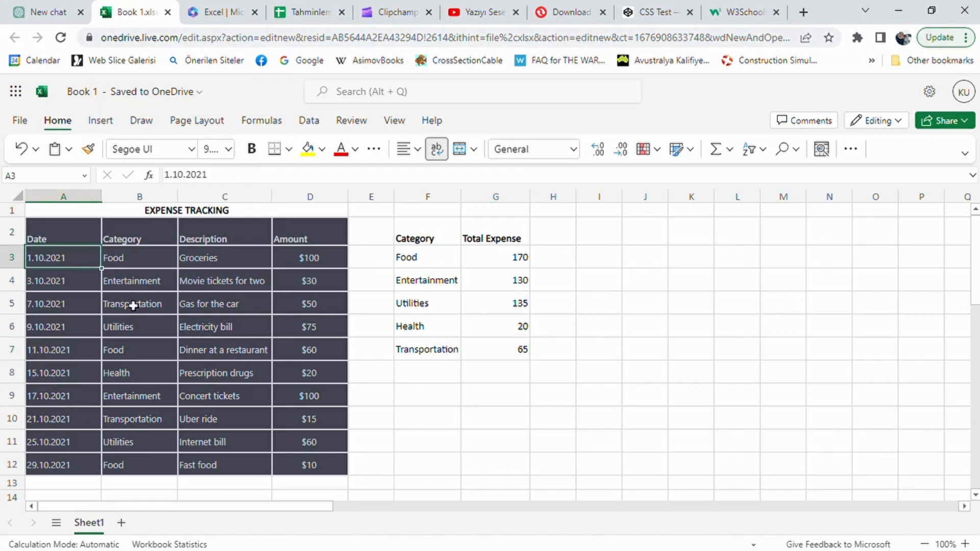
{"action": "left_click", "coordinate": [323, 466], "text": "shift"}
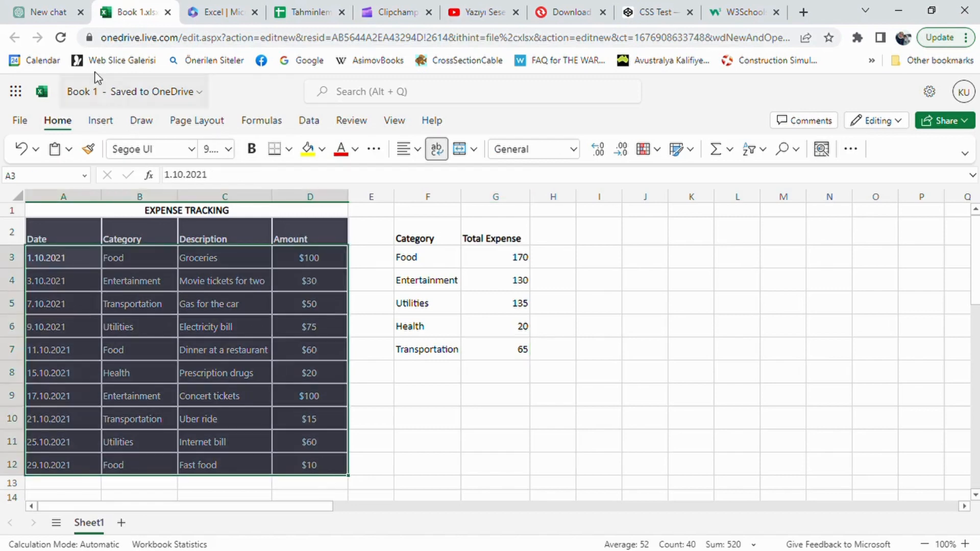
- Recheck ChatGPT's pivot table instructions, and add a blank worksheet to the Excel workbook
{"action": "left_click", "coordinate": [49, 11]}
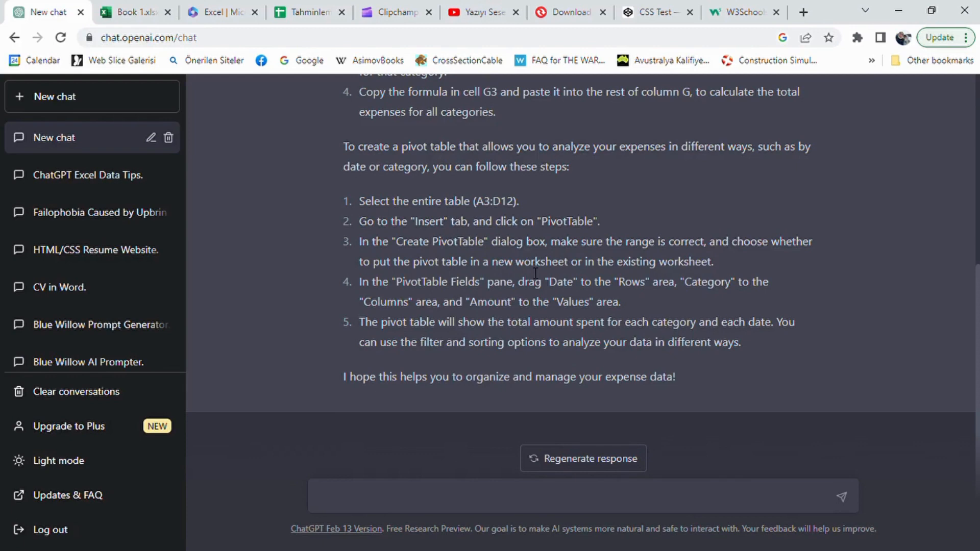
{"action": "left_click", "coordinate": [125, 10]}
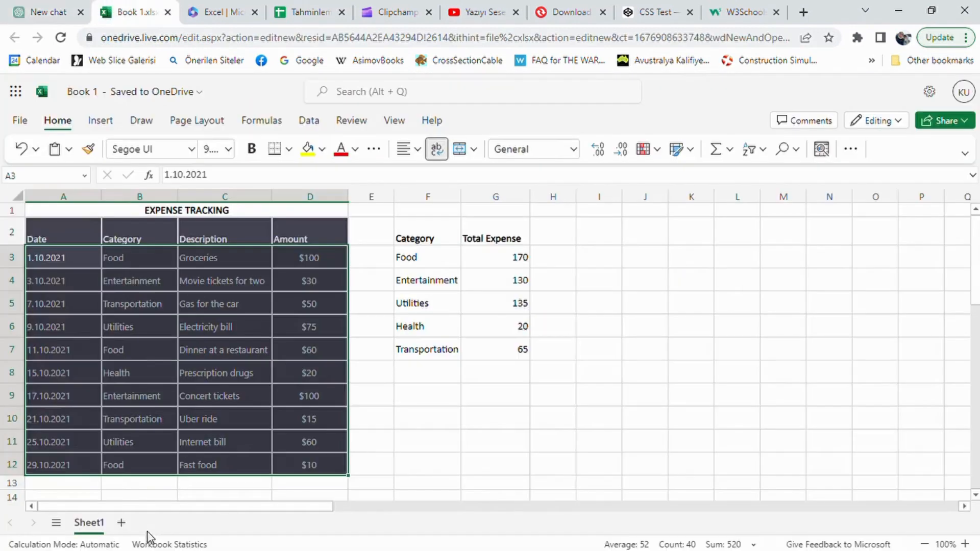
{"action": "left_click", "coordinate": [121, 523]}
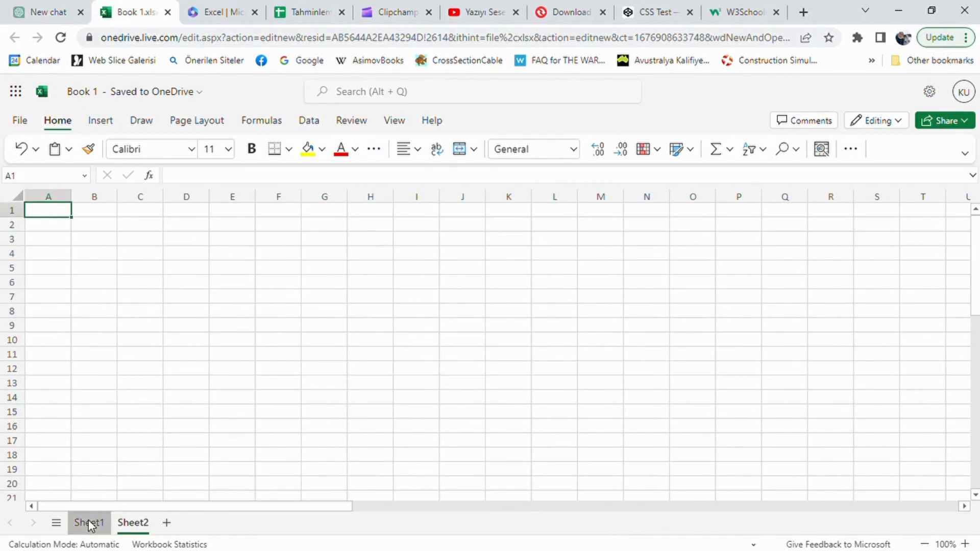
- Return to Sheet1 and start inserting a PivotTable from the selected expense data
{"action": "left_click", "coordinate": [90, 524]}
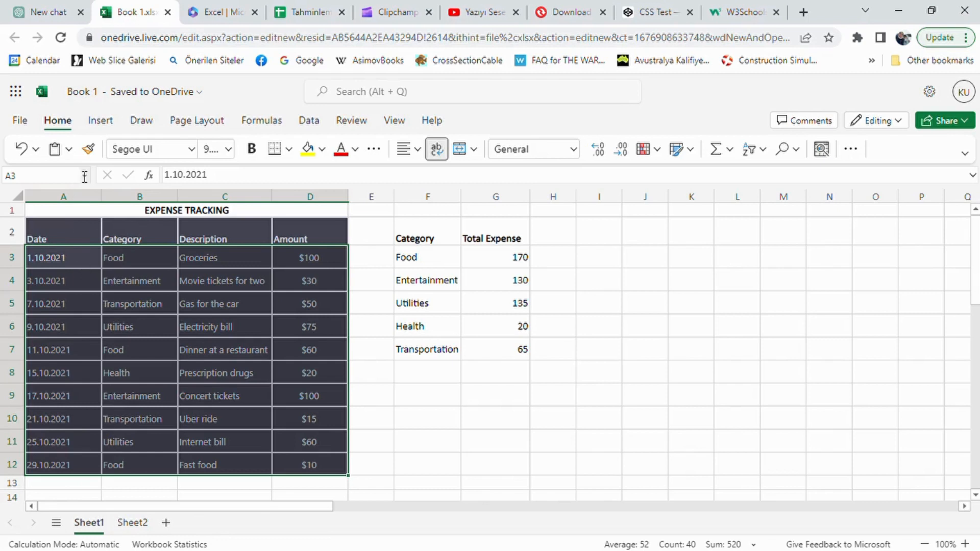
{"action": "left_click", "coordinate": [99, 122]}
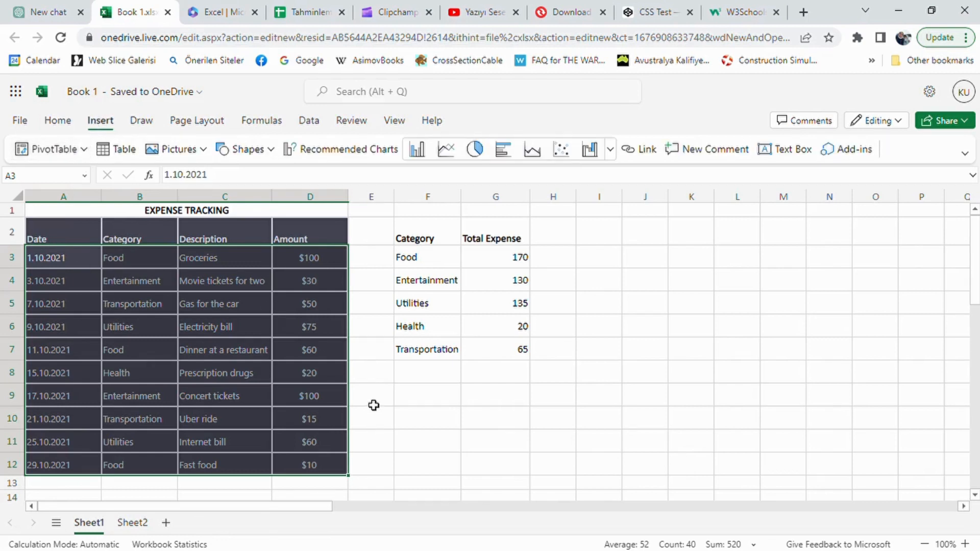
{"action": "left_click", "coordinate": [85, 150]}
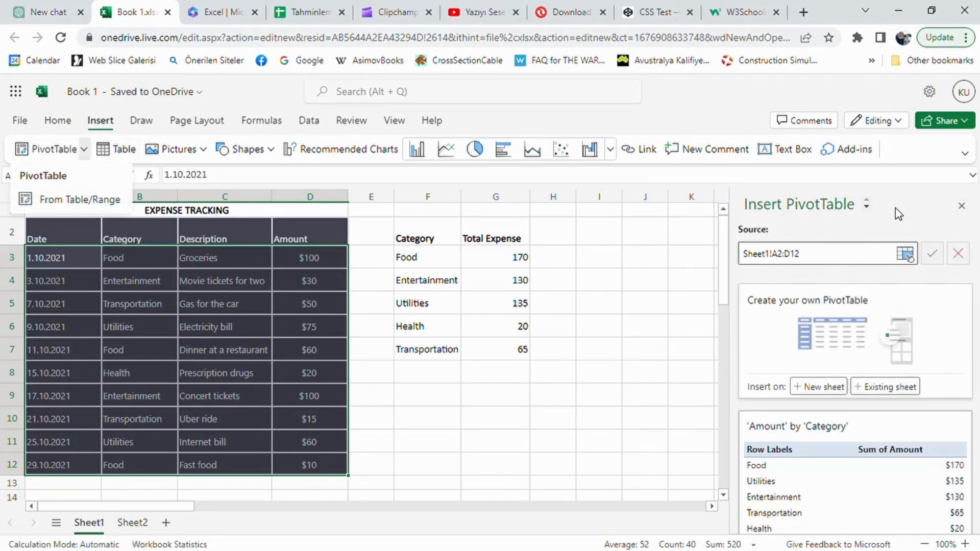
{"action": "left_click", "coordinate": [907, 194]}
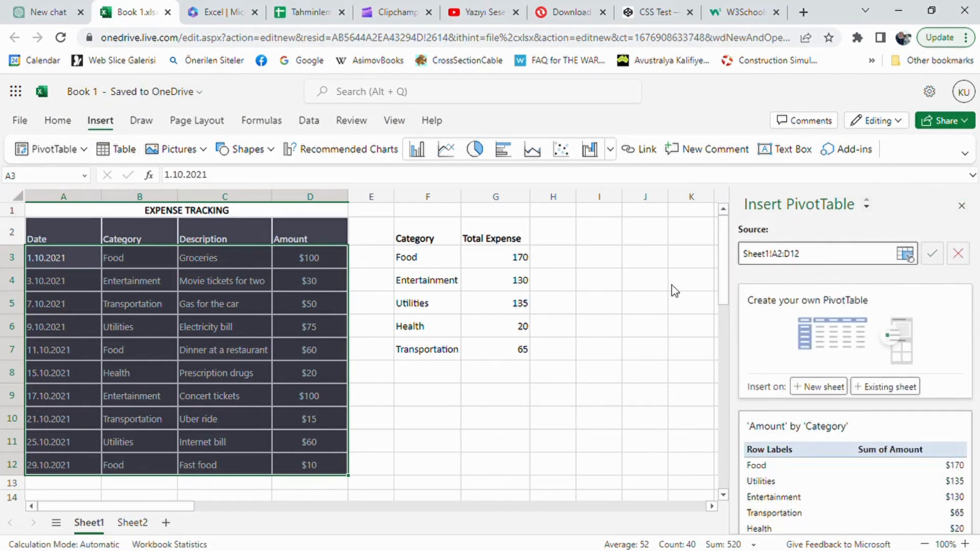
- Review ChatGPT's steps again, and in Excel create your own PivotTable on a new sheet and open that sheet
{"action": "left_click", "coordinate": [69, 11]}
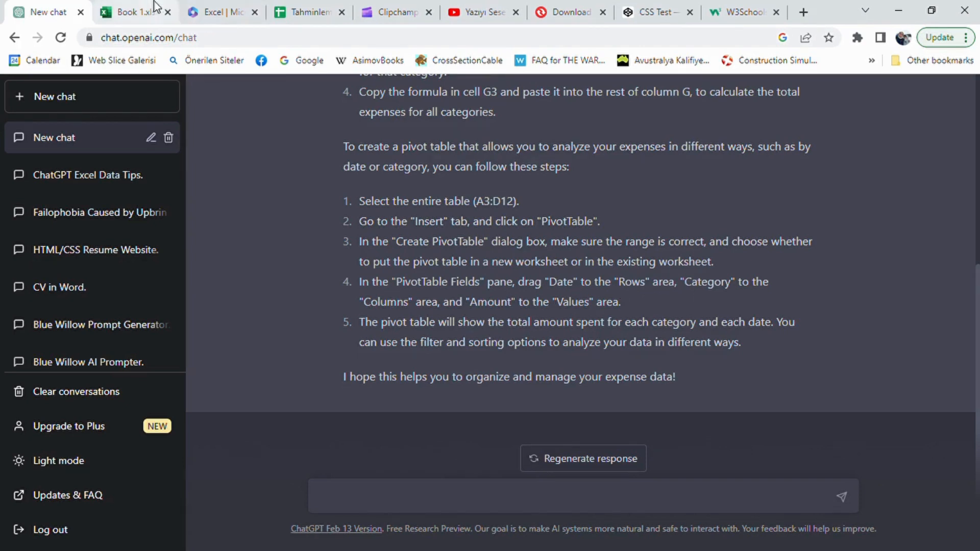
{"action": "left_click", "coordinate": [134, 12]}
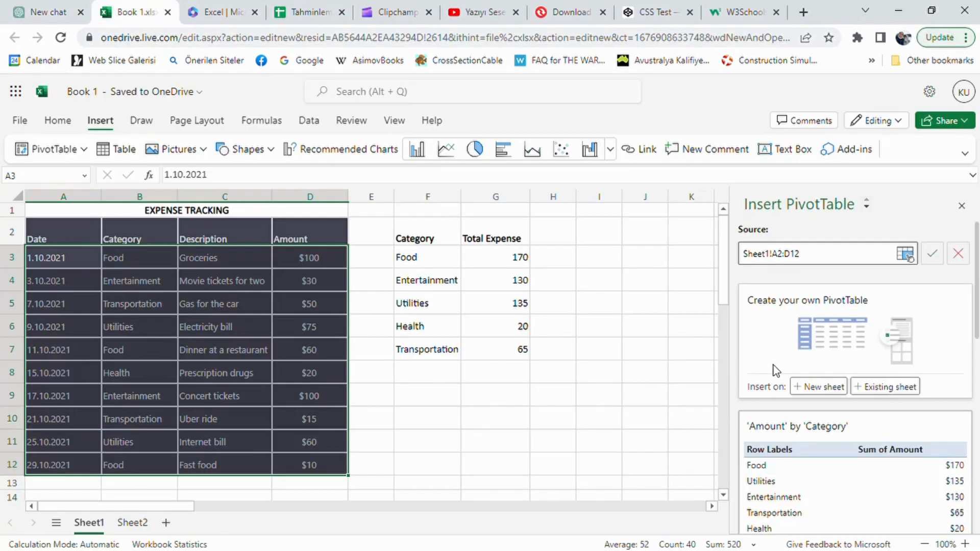
{"action": "scroll", "coordinate": [778, 366], "scroll_direction": "down", "scroll_amount": 1}
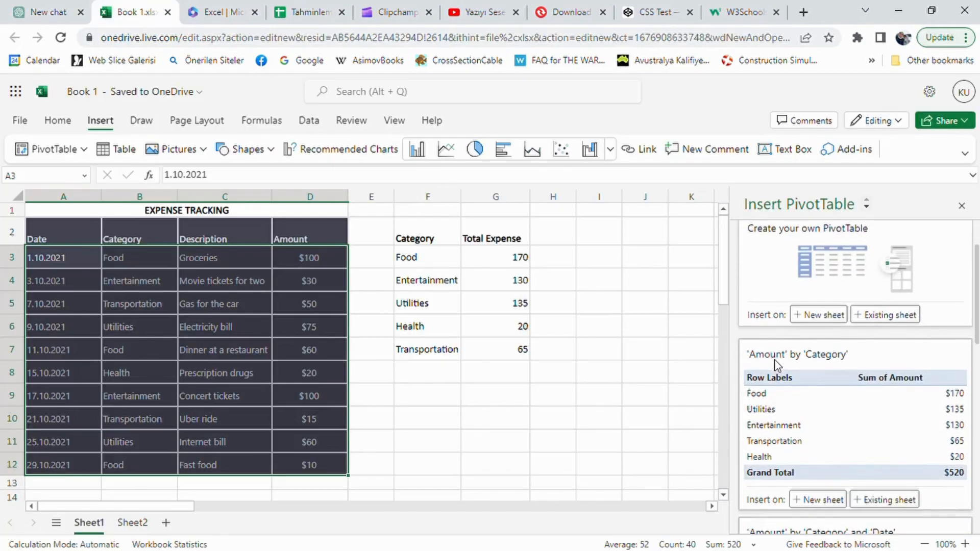
{"action": "left_click", "coordinate": [811, 316]}
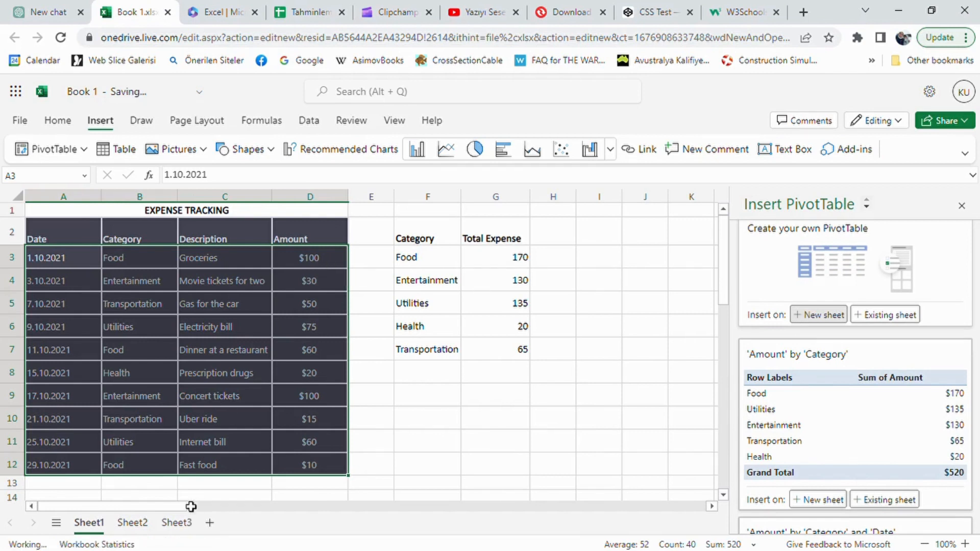
{"action": "left_click", "coordinate": [177, 523]}
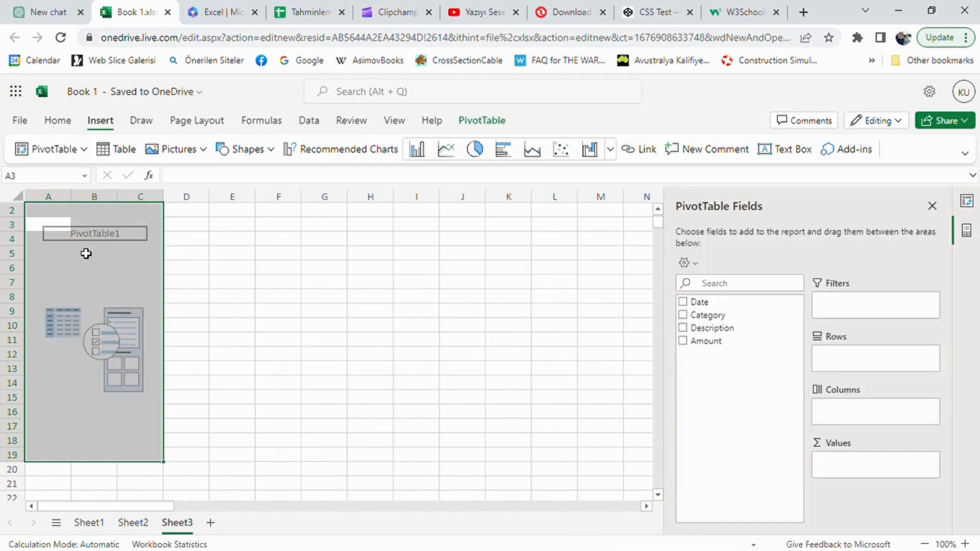
- Lay out the PivotTable with Date in Rows, Category in Columns and Amount in Values
{"action": "left_click", "coordinate": [684, 302]}
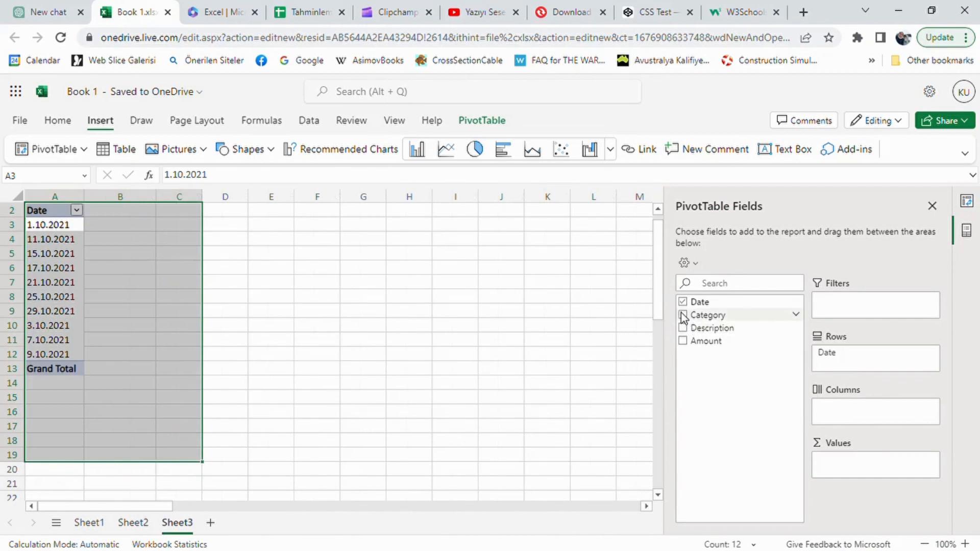
{"action": "left_click_drag", "start_coordinate": [682, 317], "coordinate": [836, 413]}
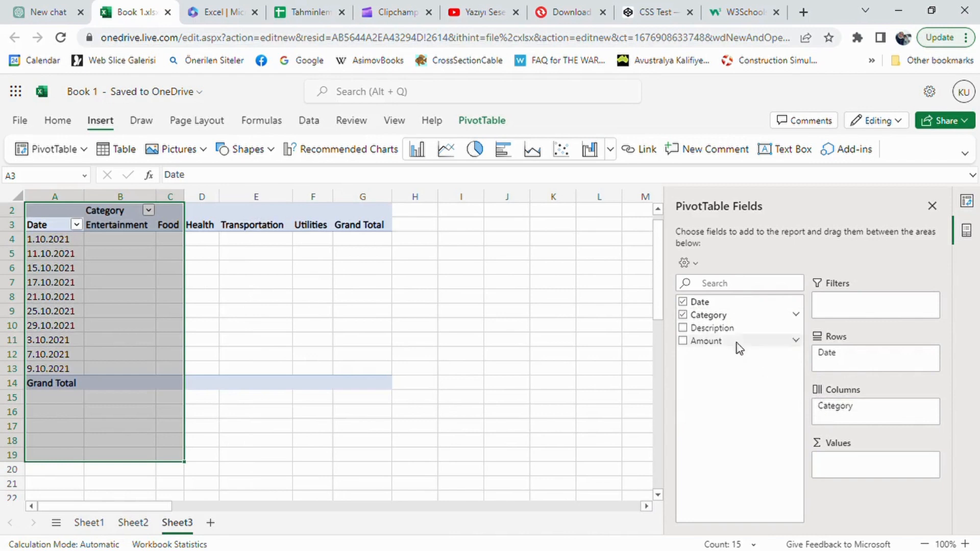
{"action": "left_click_drag", "start_coordinate": [707, 342], "coordinate": [832, 472]}
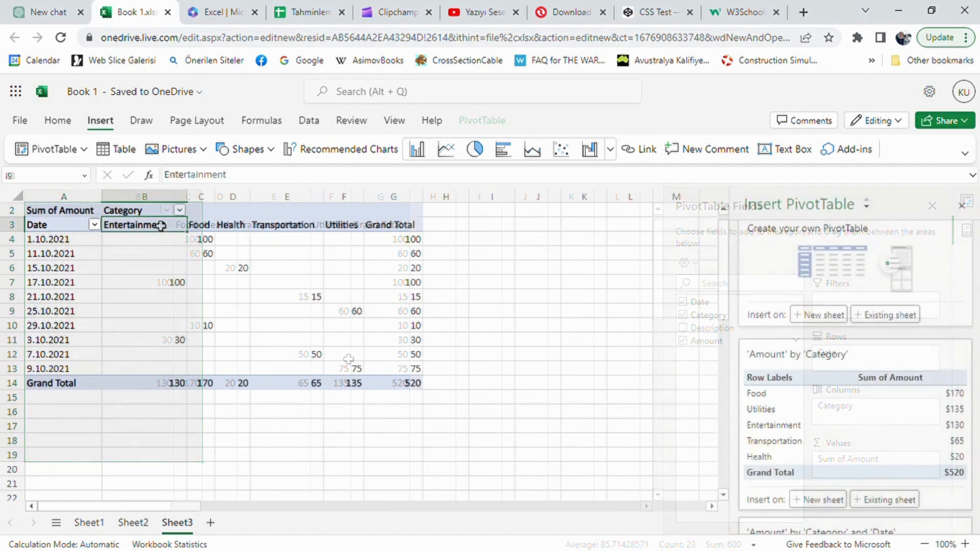
- Filter the PivotTable's Category field to show only Entertainment, and look over its amounts
{"action": "left_click", "coordinate": [179, 211]}
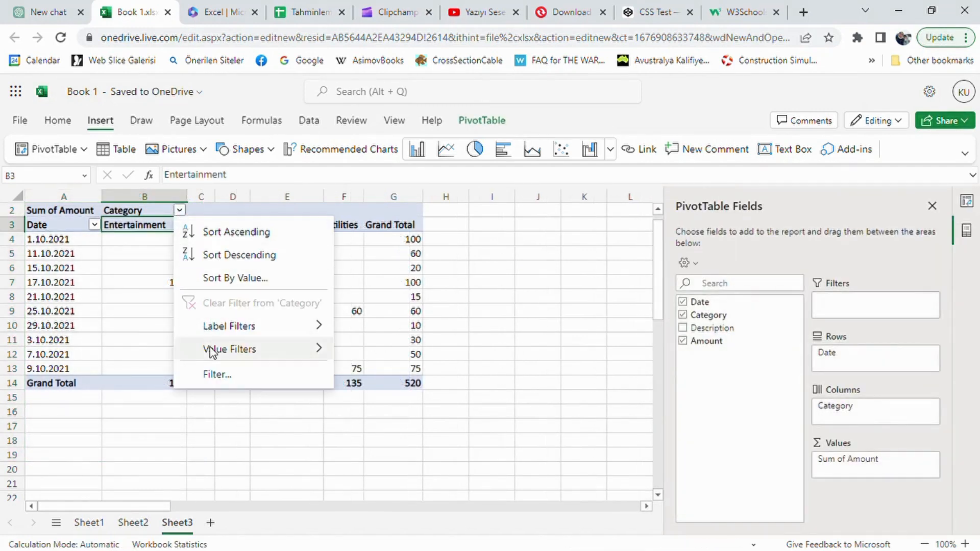
{"action": "left_click", "coordinate": [221, 377]}
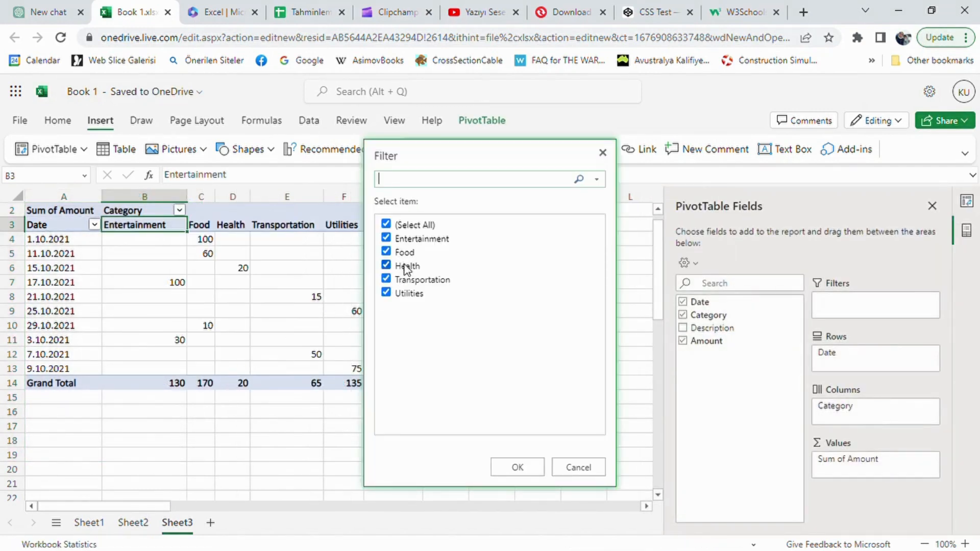
{"action": "left_click", "coordinate": [415, 225]}
{"action": "left_click", "coordinate": [421, 239]}
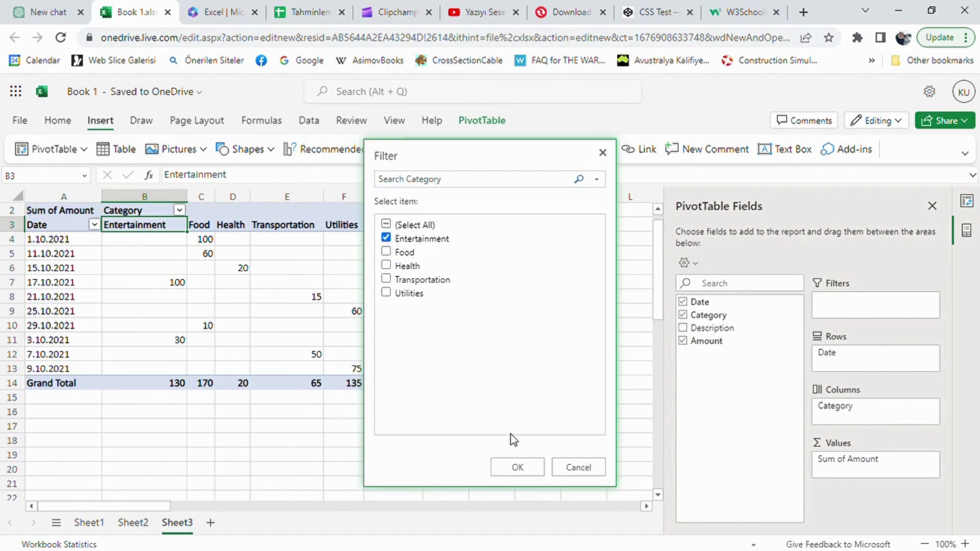
{"action": "left_click", "coordinate": [517, 467]}
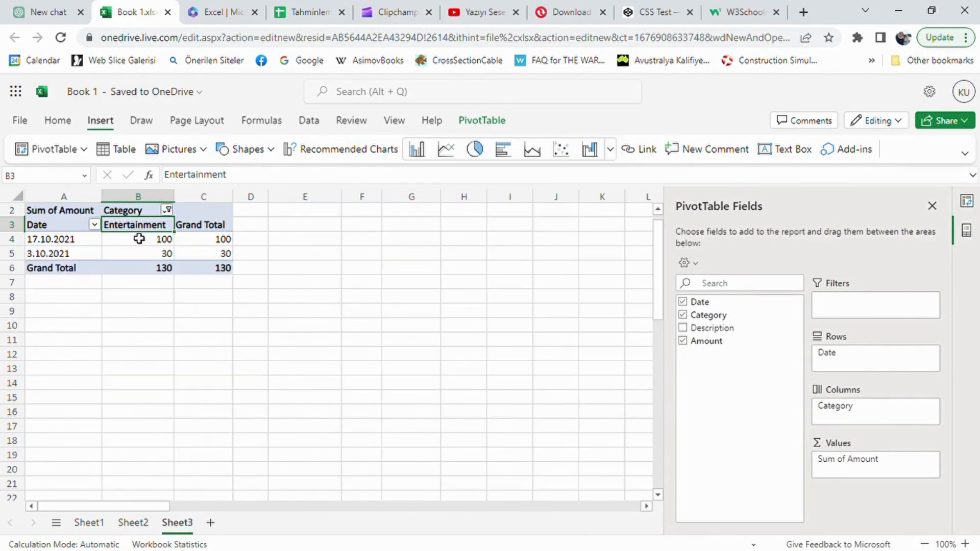
{"action": "left_click_drag", "start_coordinate": [139, 239], "coordinate": [153, 263]}
{"action": "left_click", "coordinate": [153, 254]}
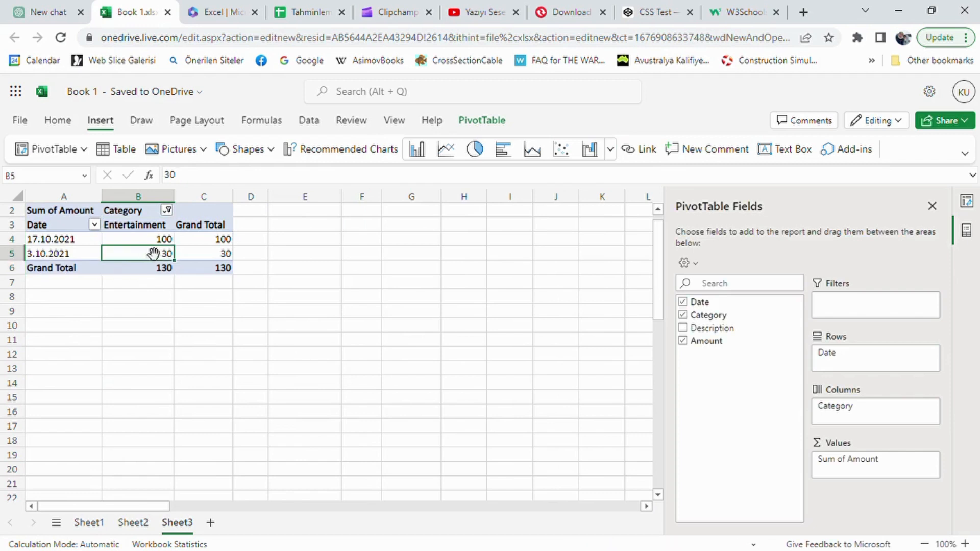
- Change the PivotTable's Category filter to show only Food
{"action": "left_click", "coordinate": [167, 211]}
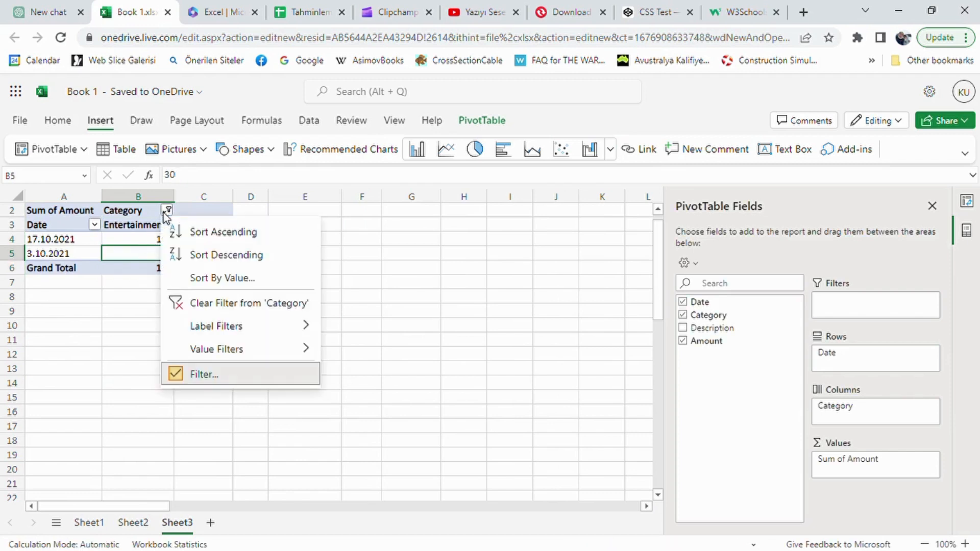
{"action": "left_click", "coordinate": [204, 375]}
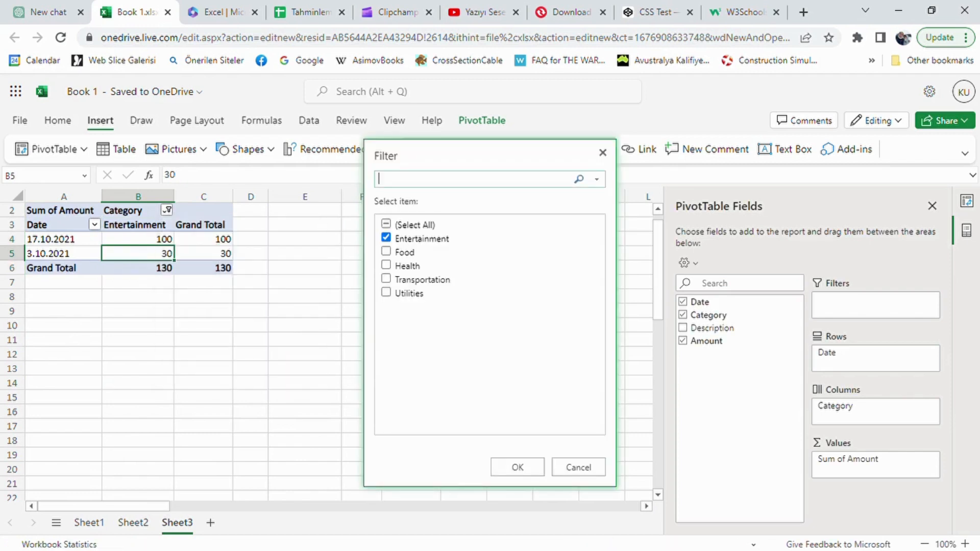
{"action": "left_click", "coordinate": [386, 239]}
{"action": "left_click", "coordinate": [387, 252]}
{"action": "left_click", "coordinate": [515, 466]}
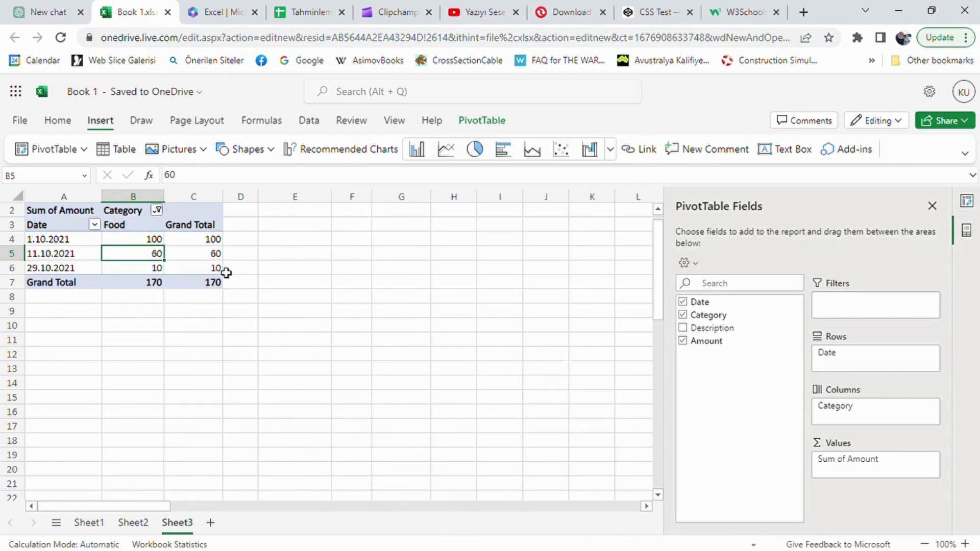
- Change the PivotTable's Category filter to show only Health
{"action": "left_click", "coordinate": [157, 211]}
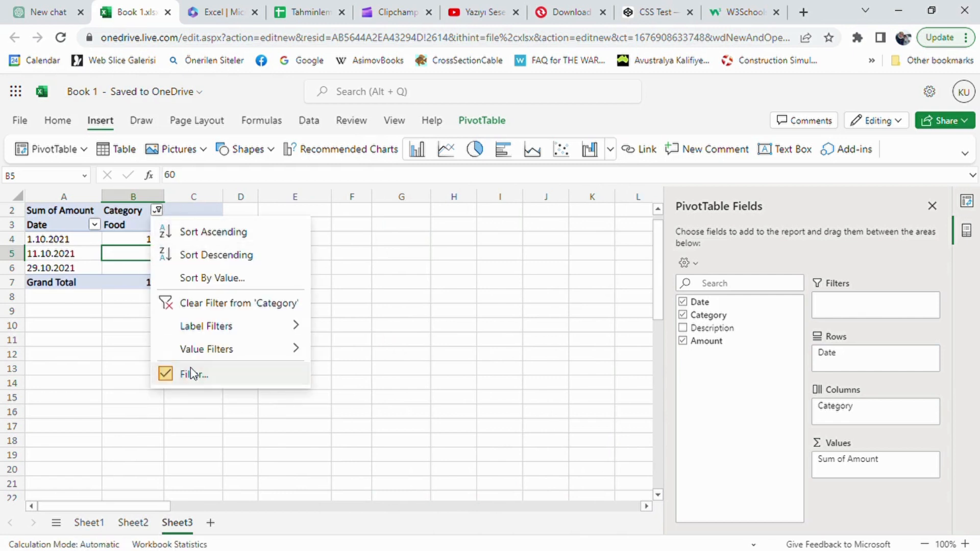
{"action": "left_click", "coordinate": [191, 373]}
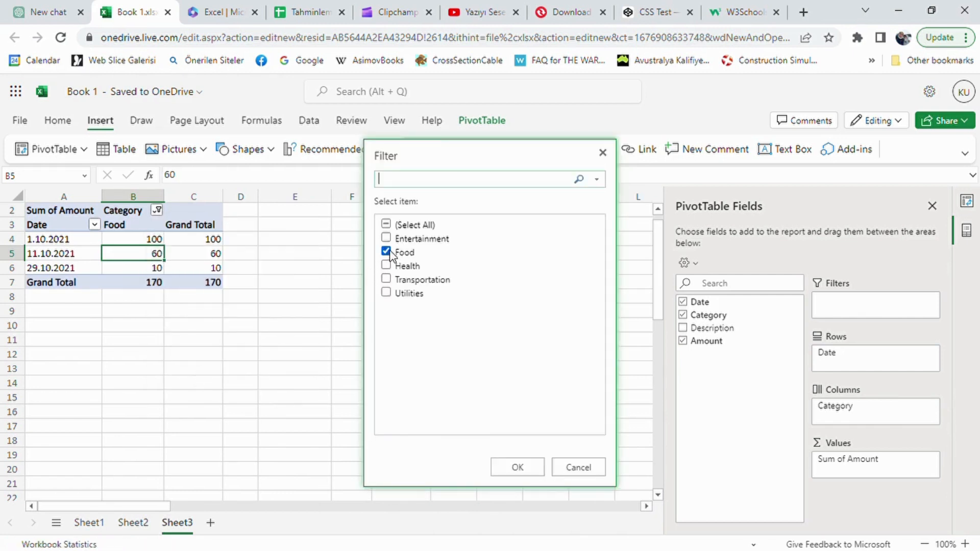
{"action": "left_click", "coordinate": [387, 265]}
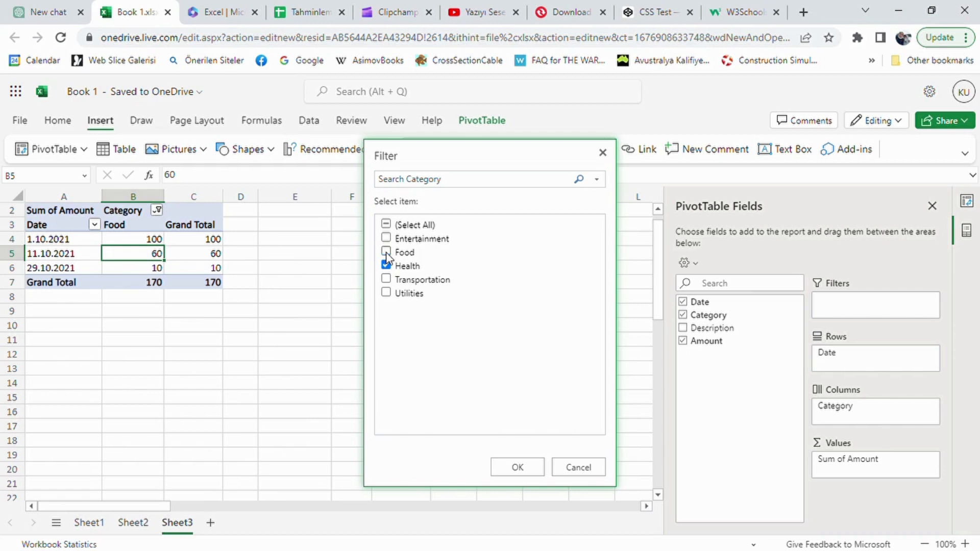
{"action": "left_click", "coordinate": [516, 467]}
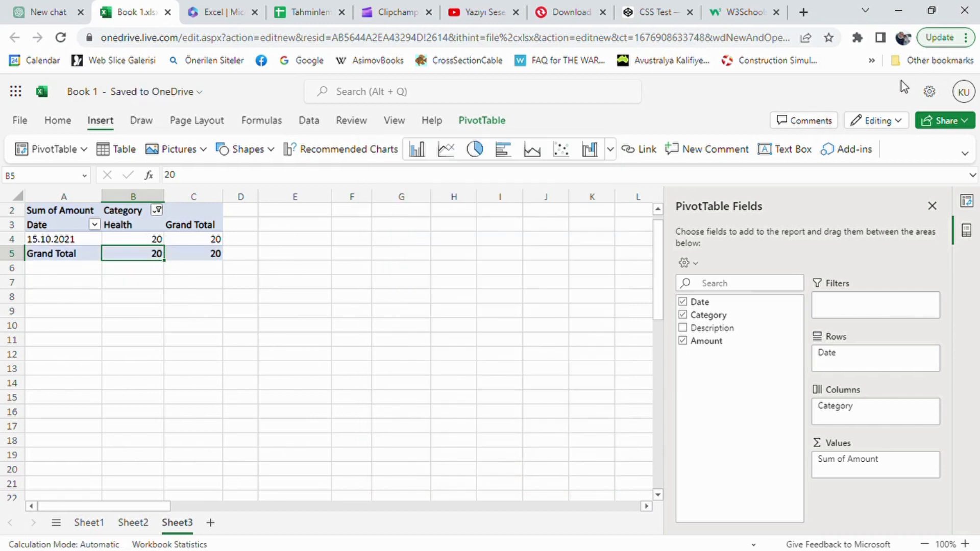
- Set the PivotTable's Category filter back to all categories
{"action": "left_click", "coordinate": [157, 211]}
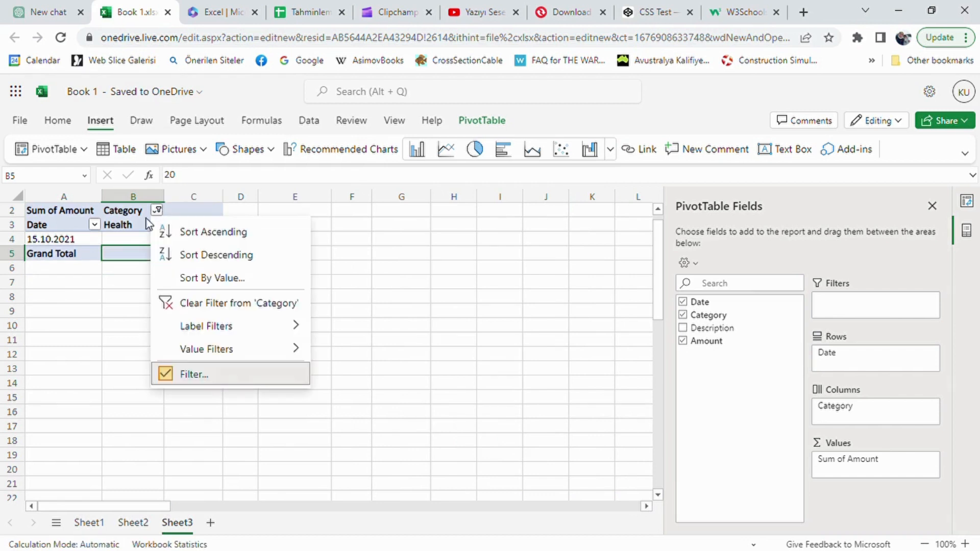
{"action": "left_click", "coordinate": [168, 373]}
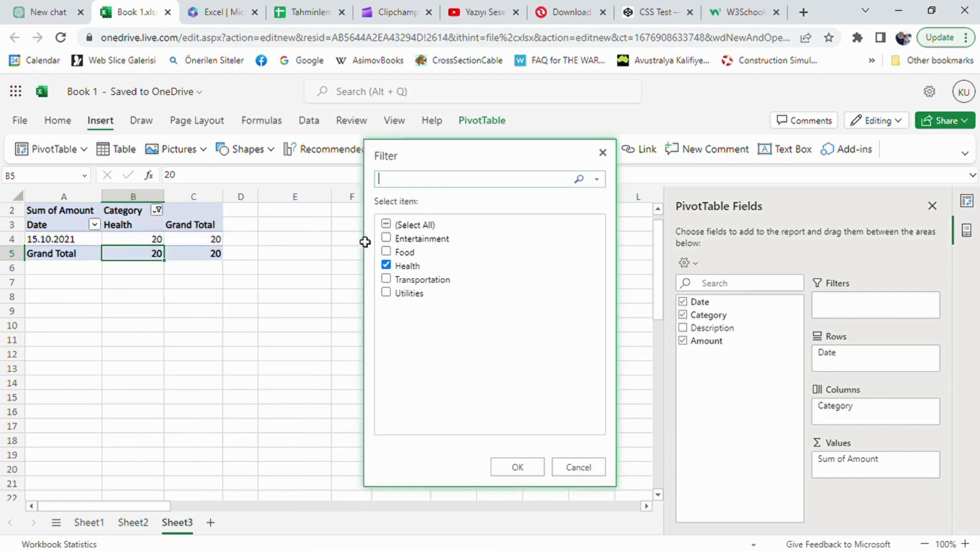
{"action": "left_click", "coordinate": [386, 225]}
{"action": "left_click", "coordinate": [517, 467]}
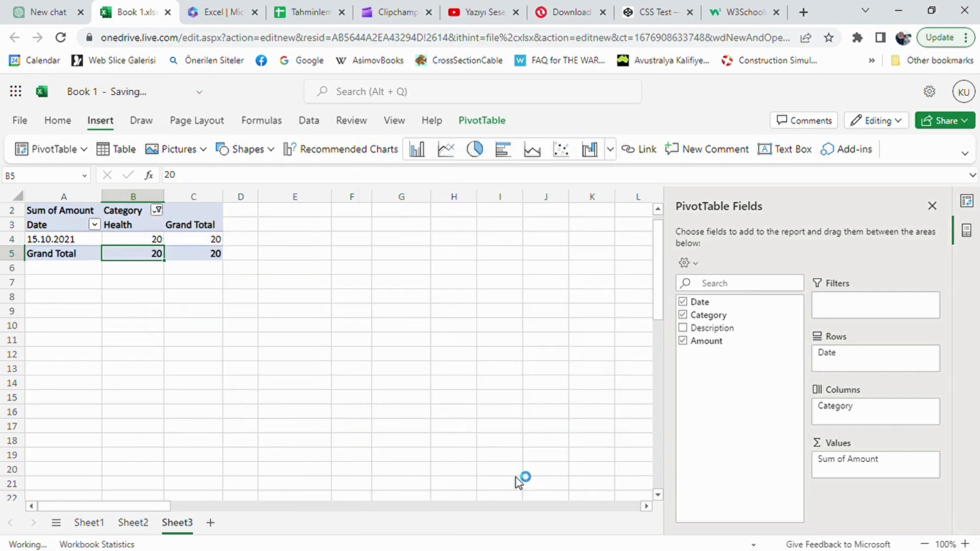